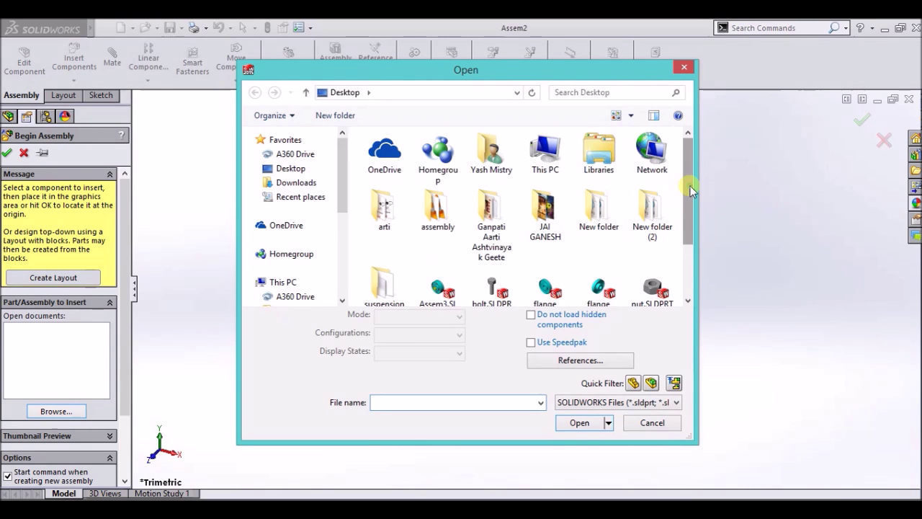
Insert flange 1.SLDPRT and place it as the assembly's first component
{"action": "left_click_drag", "start_coordinate": [689, 184], "coordinate": [691, 238]}
{"action": "left_click", "coordinate": [545, 211]}
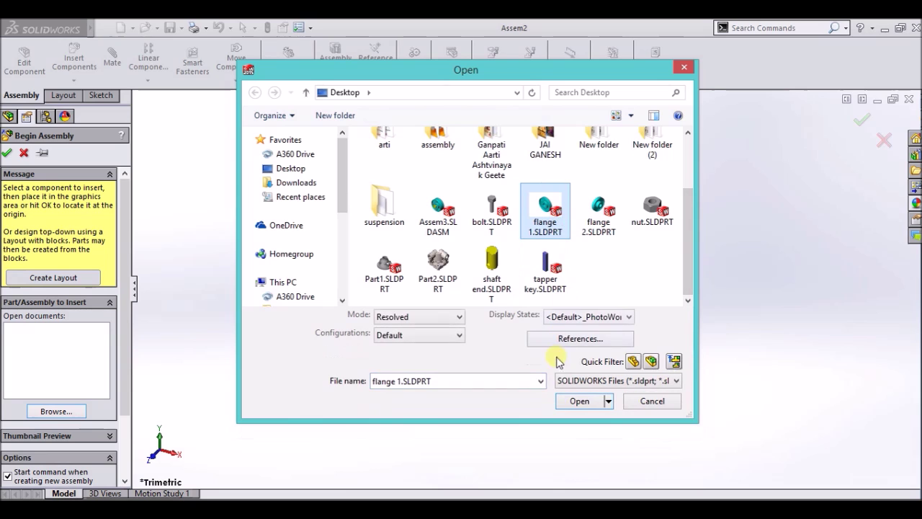
{"action": "left_click", "coordinate": [577, 404]}
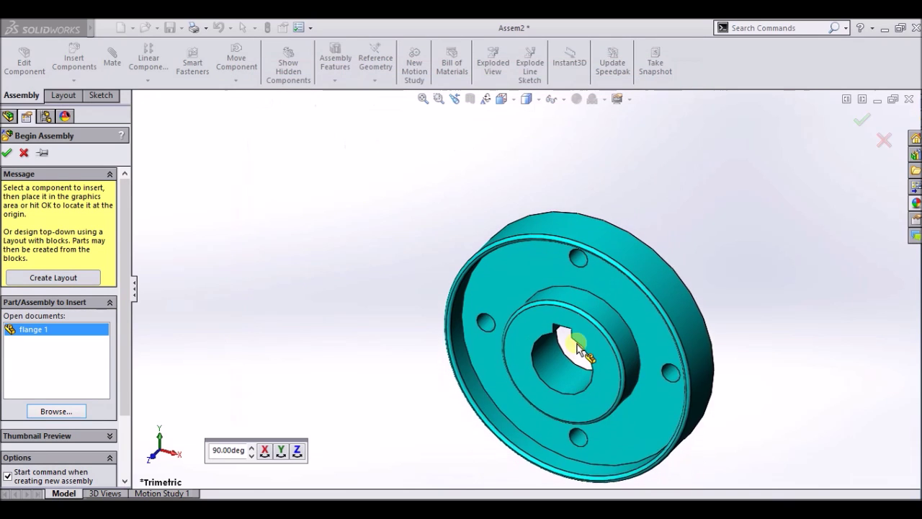
{"action": "left_click", "coordinate": [558, 285]}
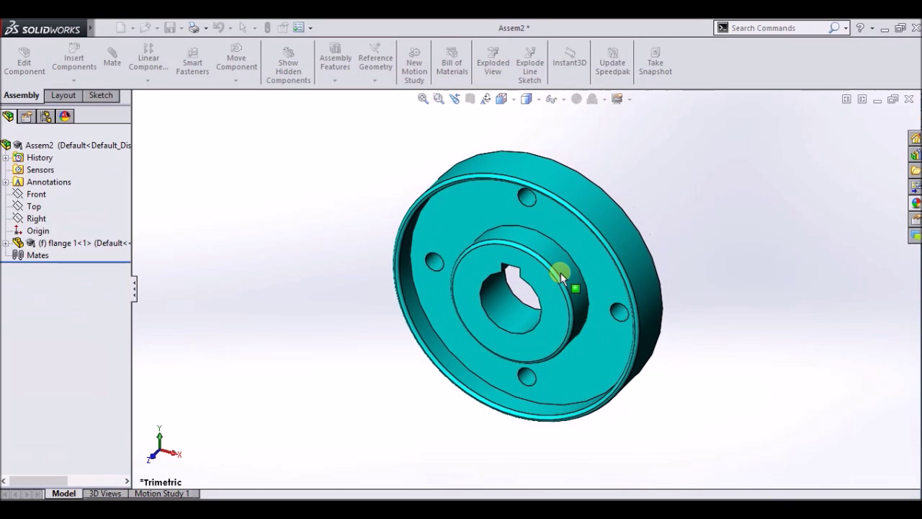
Float flange 1 and mate its origin coincident with the Assem2 origin
{"action": "right_click", "coordinate": [542, 260]}
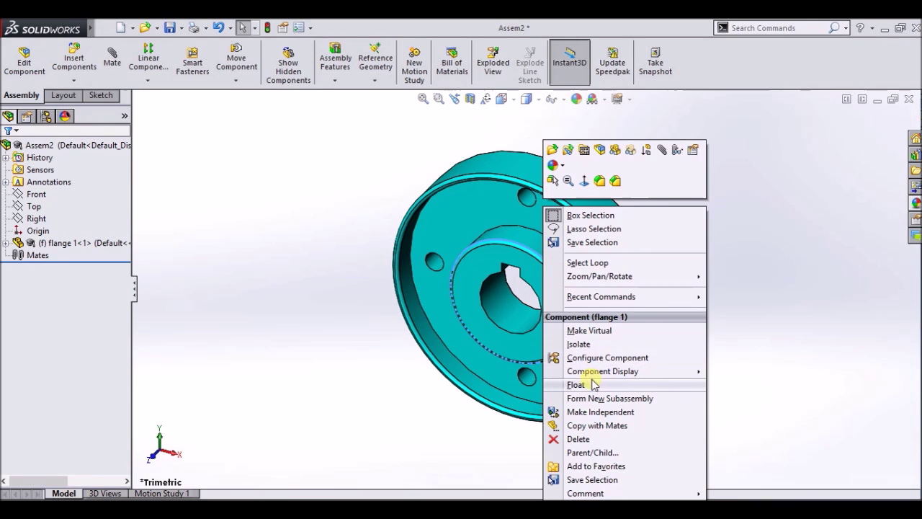
{"action": "left_click", "coordinate": [592, 384]}
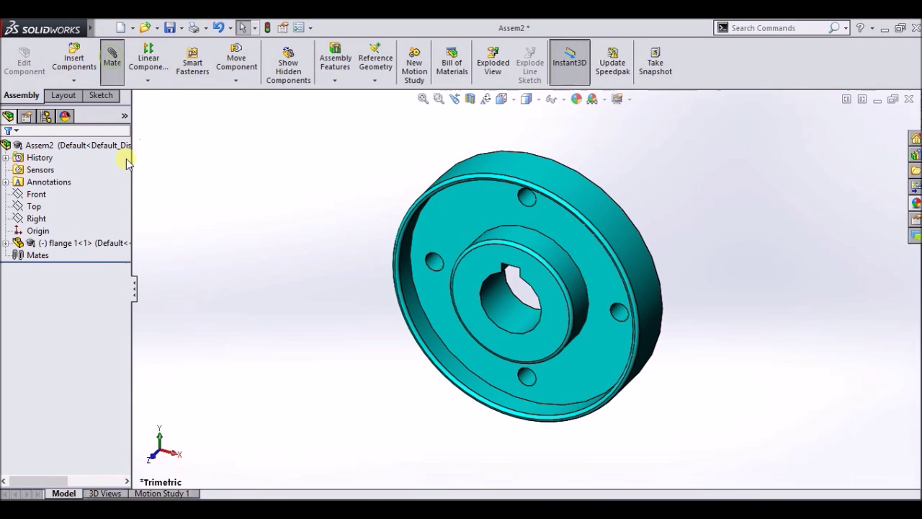
{"action": "left_click", "coordinate": [137, 113]}
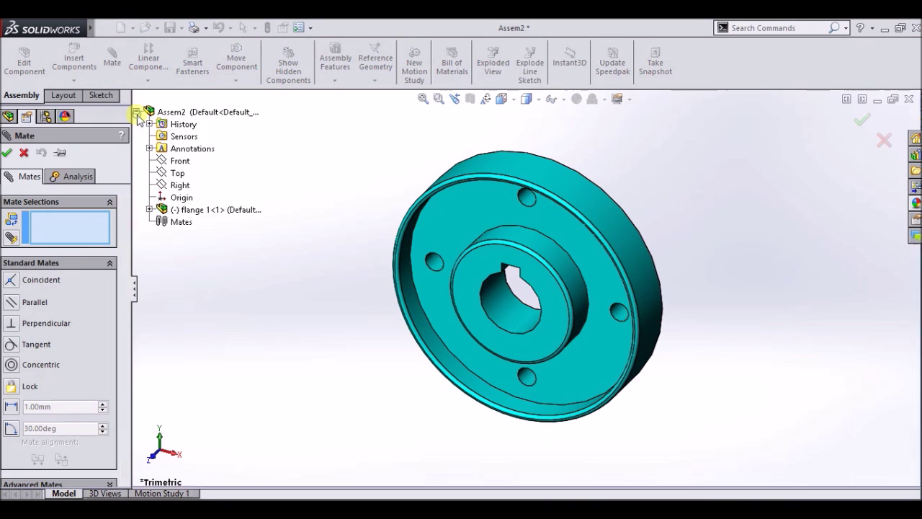
{"action": "left_click", "coordinate": [181, 199]}
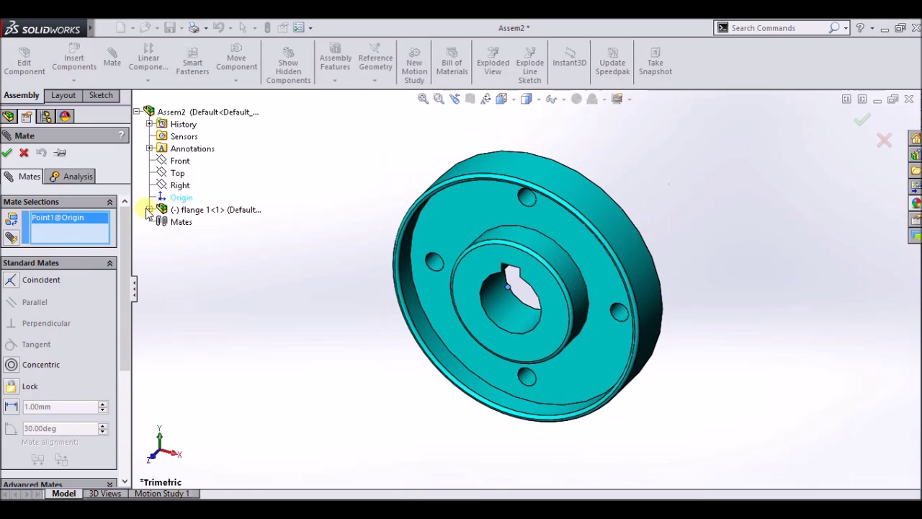
{"action": "left_click", "coordinate": [149, 209]}
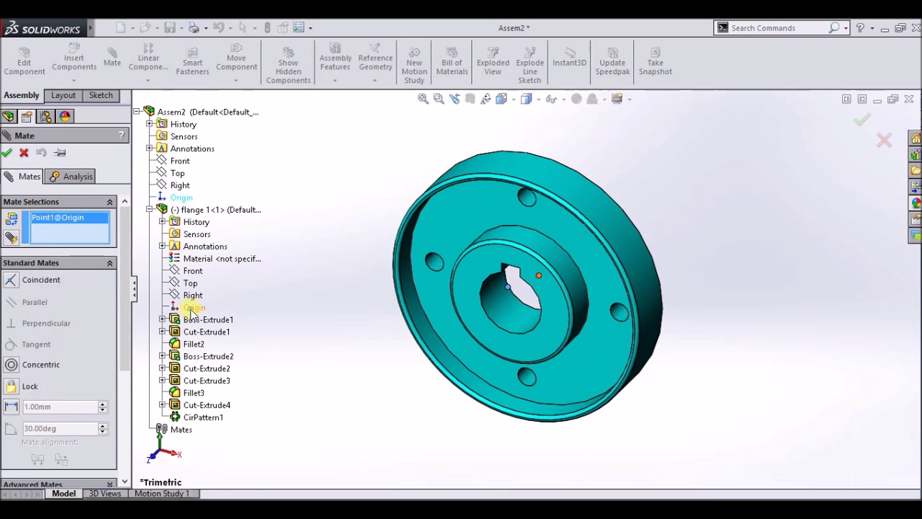
{"action": "left_click", "coordinate": [191, 312]}
{"action": "left_click", "coordinate": [6, 152]}
{"action": "left_click", "coordinate": [7, 152]}
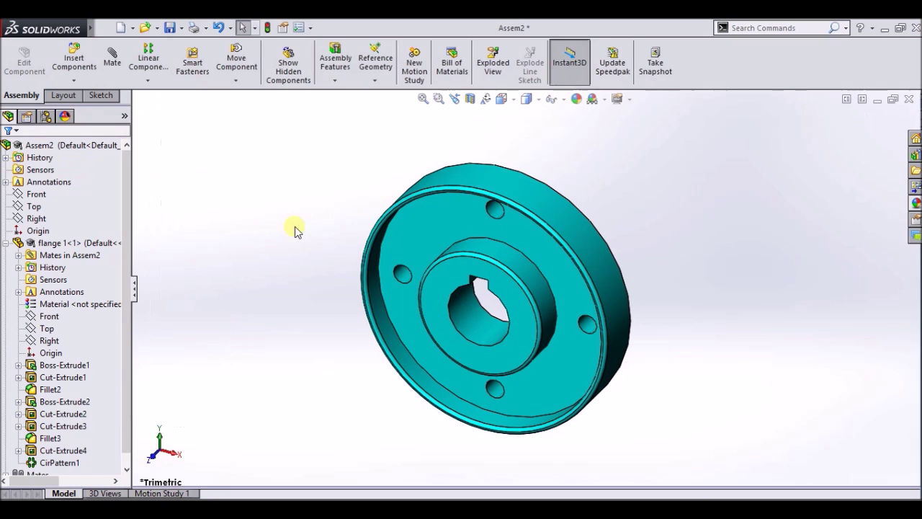
{"action": "scroll", "coordinate": [310, 237], "scroll_direction": "up", "scroll_amount": 3}
{"action": "left_click", "coordinate": [74, 62]}
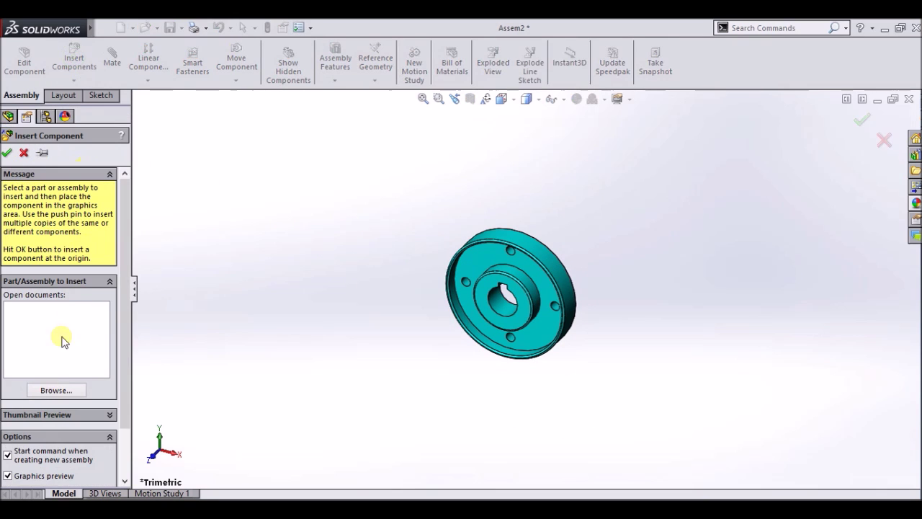
Insert flange 2.SLDPRT and place it beside flange 1
{"action": "left_click", "coordinate": [50, 390]}
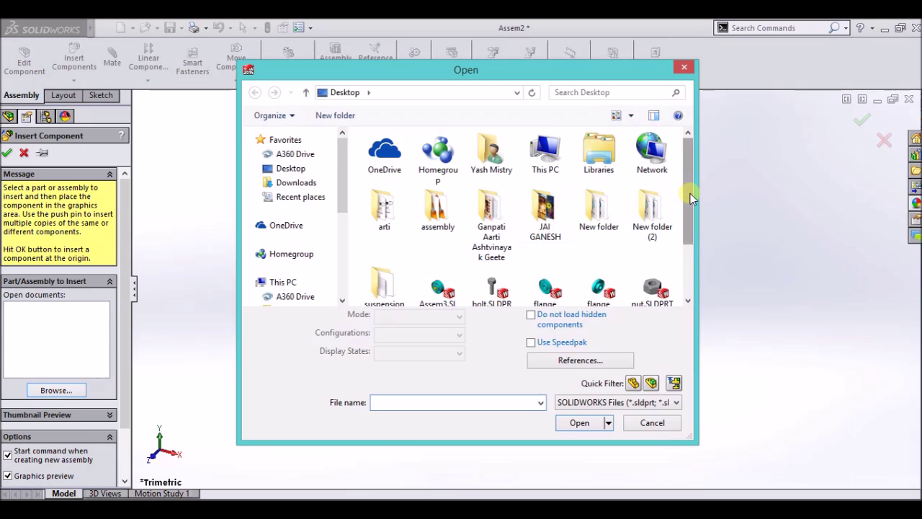
{"action": "left_click_drag", "start_coordinate": [690, 193], "coordinate": [684, 226]}
{"action": "left_click", "coordinate": [598, 242]}
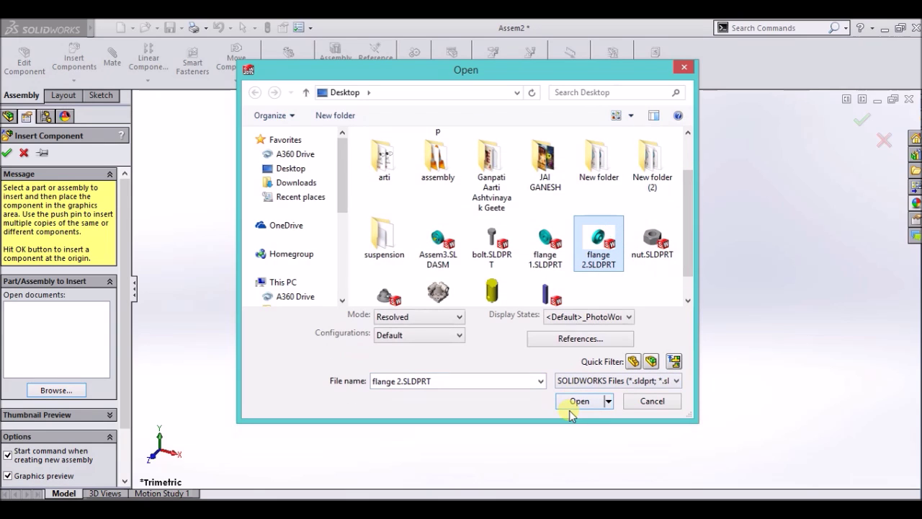
{"action": "left_click", "coordinate": [577, 404]}
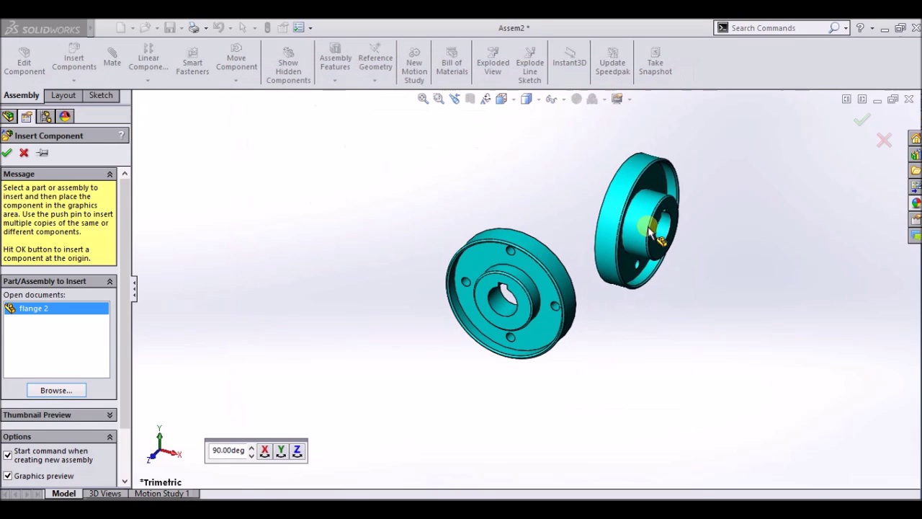
{"action": "left_click", "coordinate": [655, 245]}
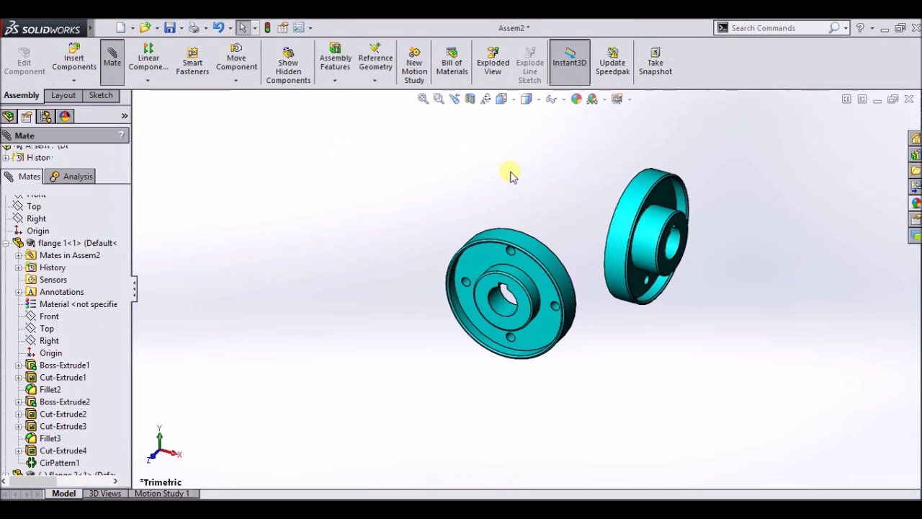
Mate the bore edges of flange 2 and flange 1 coincident
{"action": "mouse_move", "coordinate": [521, 181]}
{"action": "middle_mouse_down"}
{"action": "mouse_move", "coordinate": [570, 311]}
{"action": "mouse_move", "coordinate": [564, 409]}
{"action": "middle_mouse_up"}
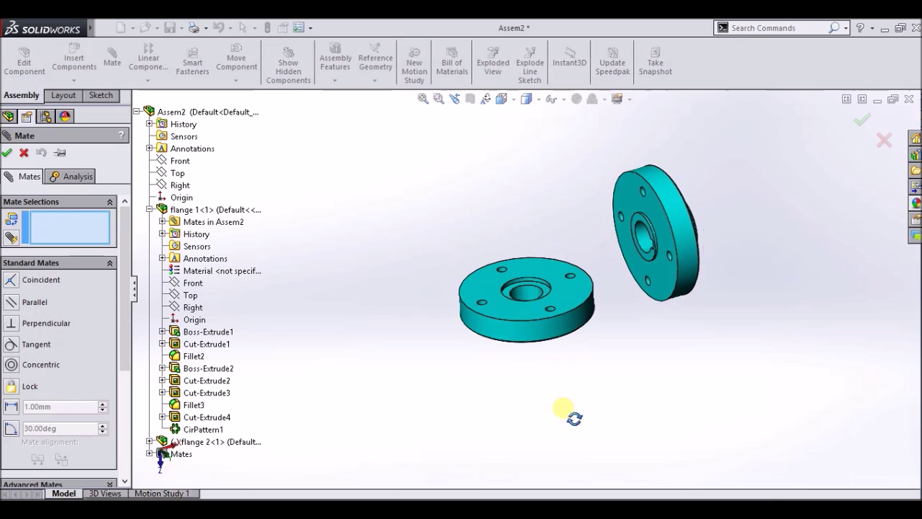
{"action": "scroll", "coordinate": [627, 288], "scroll_direction": "down", "scroll_amount": 3}
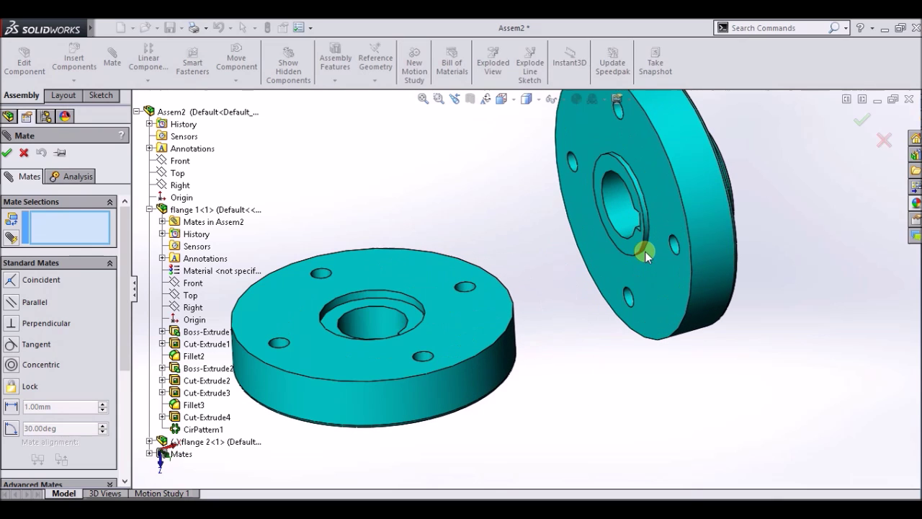
{"action": "left_click", "coordinate": [636, 186]}
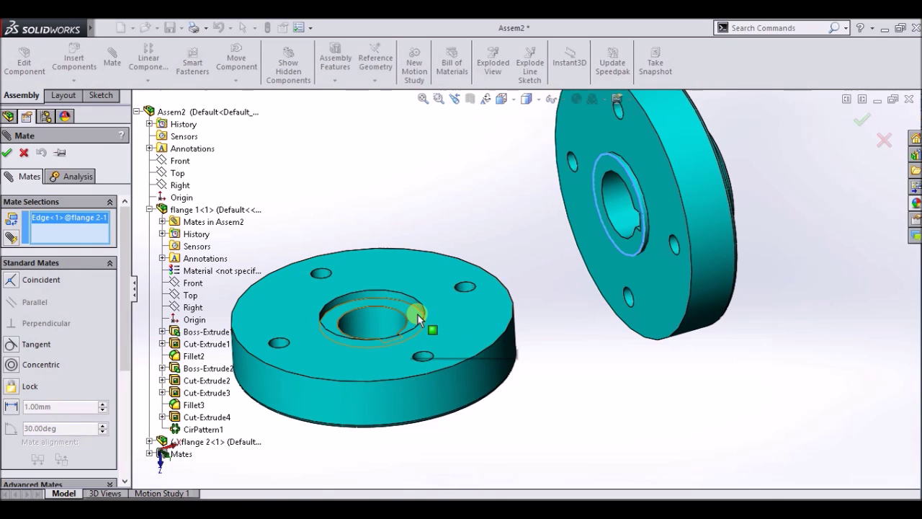
{"action": "mouse_move", "coordinate": [383, 198]}
{"action": "middle_mouse_down"}
{"action": "mouse_move", "coordinate": [404, 210]}
{"action": "mouse_move", "coordinate": [415, 256]}
{"action": "middle_mouse_up"}
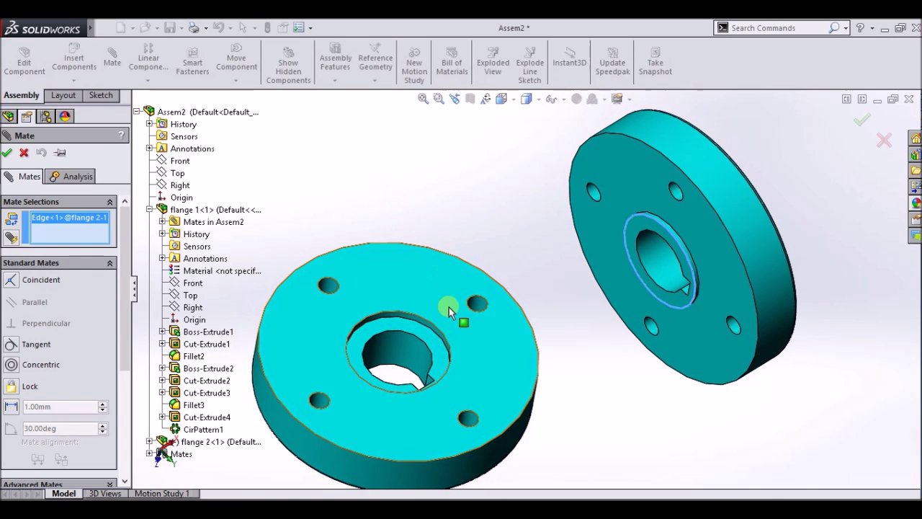
{"action": "left_click", "coordinate": [431, 333]}
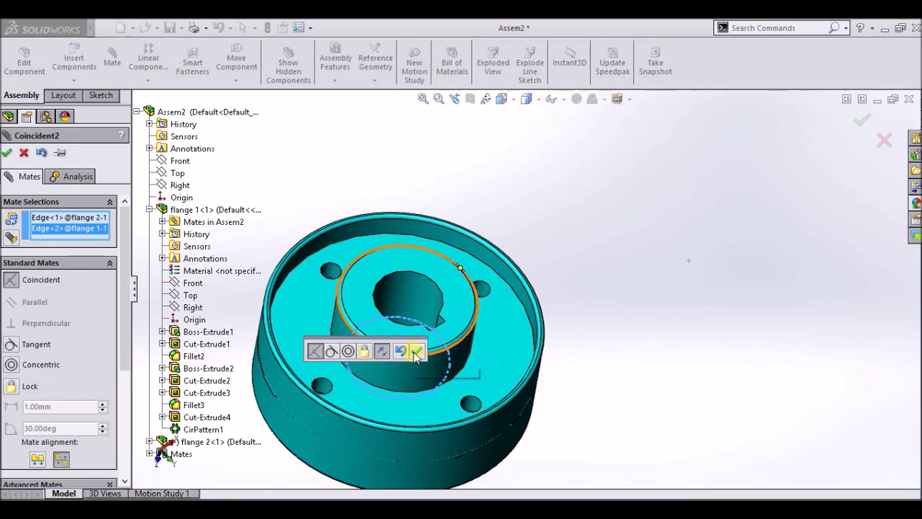
{"action": "left_click", "coordinate": [417, 356]}
Mate the two flanges' keyway faces coincident so the keyways line up
{"action": "mouse_move", "coordinate": [306, 402]}
{"action": "middle_mouse_down"}
{"action": "mouse_move", "coordinate": [408, 412]}
{"action": "mouse_move", "coordinate": [474, 369]}
{"action": "middle_mouse_up"}
{"action": "scroll", "coordinate": [476, 371], "scroll_direction": "down", "scroll_amount": 5}
{"action": "scroll", "coordinate": [475, 371], "scroll_direction": "up", "scroll_amount": 3}
{"action": "middle_click_drag", "start_coordinate": [463, 268], "coordinate": [480, 295]}
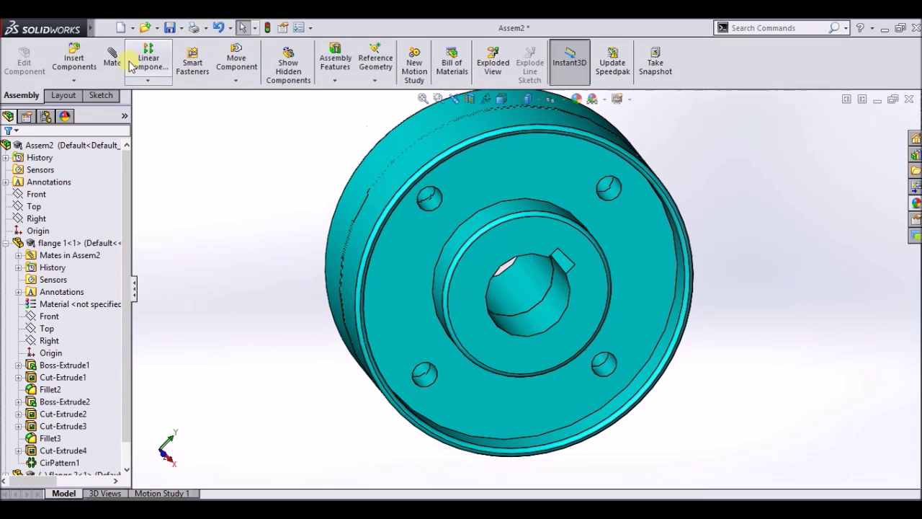
{"action": "left_click", "coordinate": [565, 258]}
{"action": "mouse_move", "coordinate": [552, 304]}
{"action": "middle_mouse_down"}
{"action": "mouse_move", "coordinate": [597, 258]}
{"action": "mouse_move", "coordinate": [548, 260]}
{"action": "middle_mouse_up"}
{"action": "left_click", "coordinate": [546, 258]}
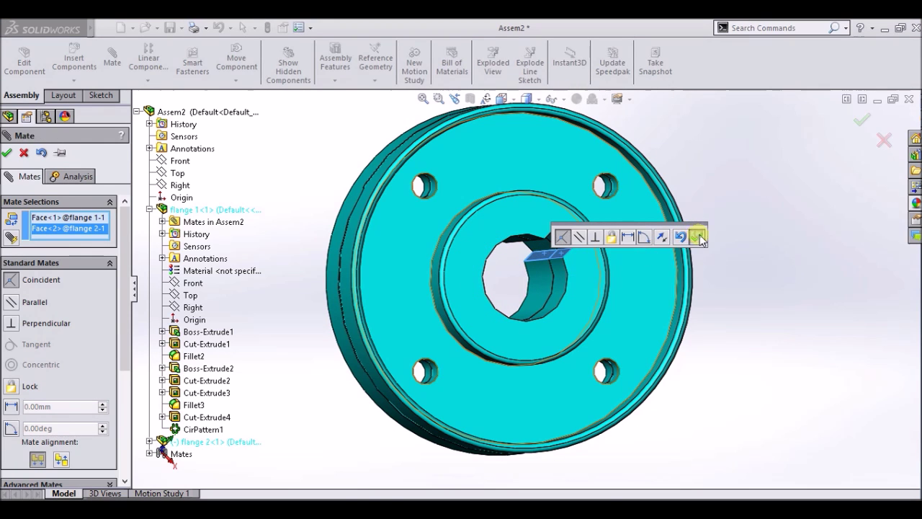
{"action": "left_click", "coordinate": [701, 238]}
{"action": "scroll", "coordinate": [443, 304], "scroll_direction": "up", "scroll_amount": 3}
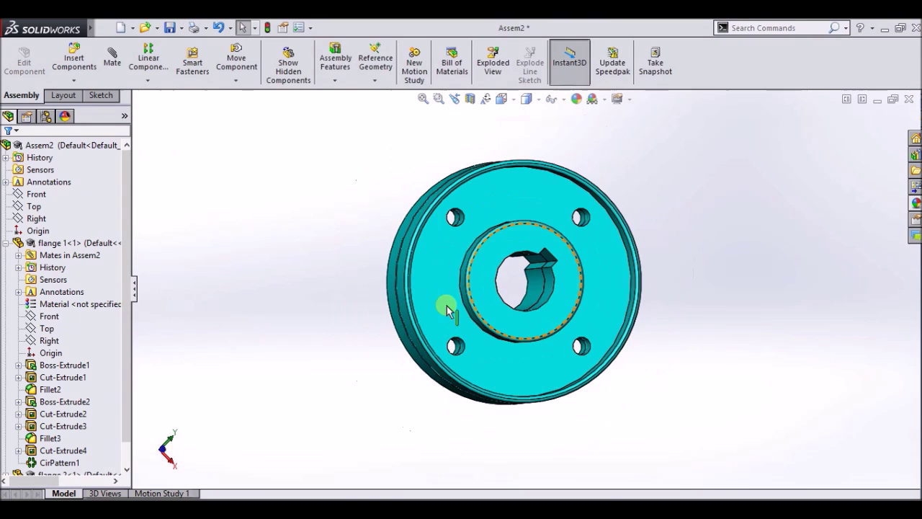
{"action": "left_click", "coordinate": [538, 100]}
Set the isometric view, then insert the bolt and nut parts beside the flanges
{"action": "left_click", "coordinate": [503, 104]}
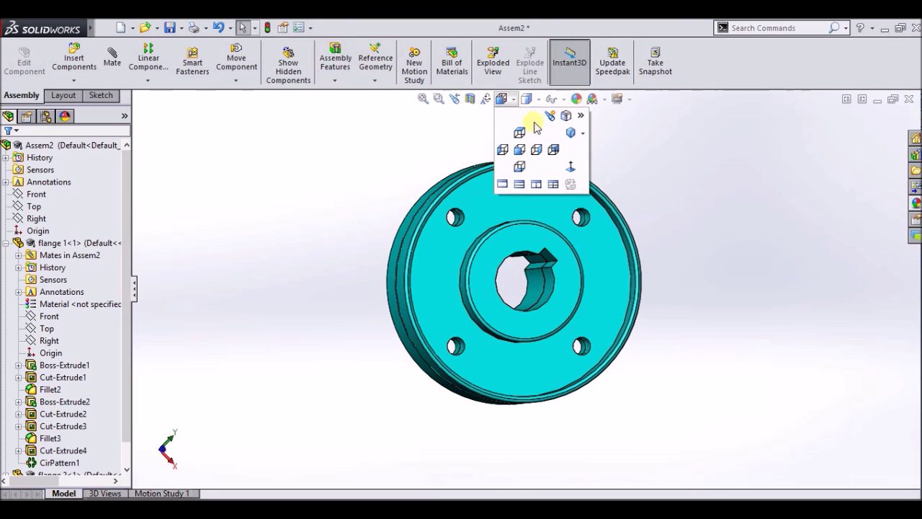
{"action": "left_click", "coordinate": [568, 134]}
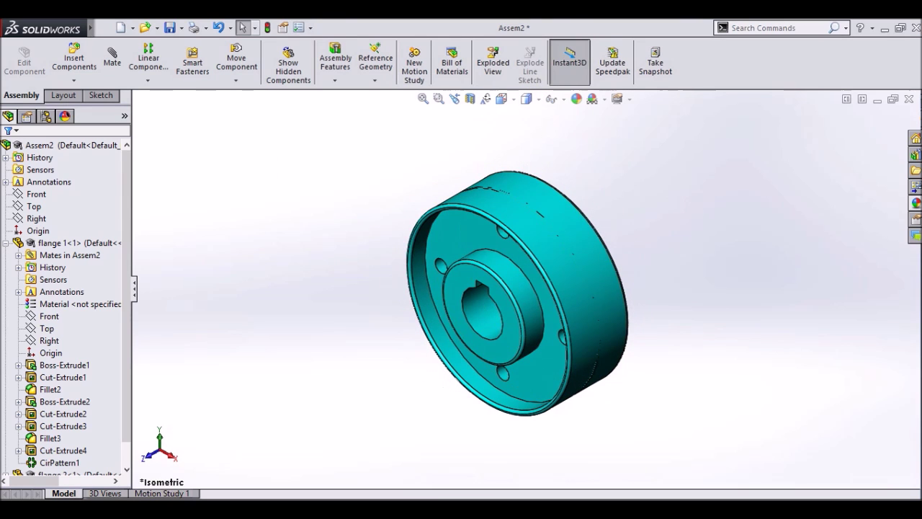
{"action": "left_click", "coordinate": [93, 67]}
{"action": "left_click", "coordinate": [66, 382]}
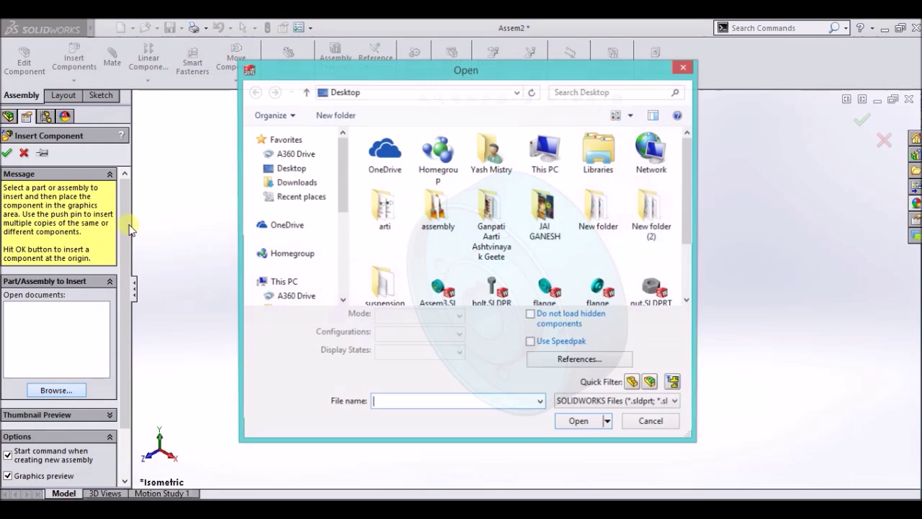
{"action": "left_click_drag", "start_coordinate": [694, 206], "coordinate": [693, 242]}
{"action": "left_click", "coordinate": [492, 235]}
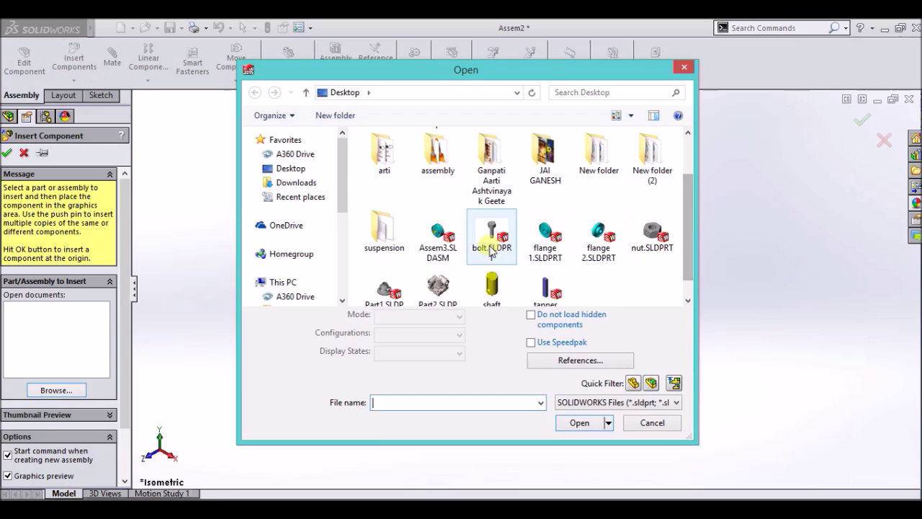
{"action": "left_click", "coordinate": [652, 243], "text": "ctrl"}
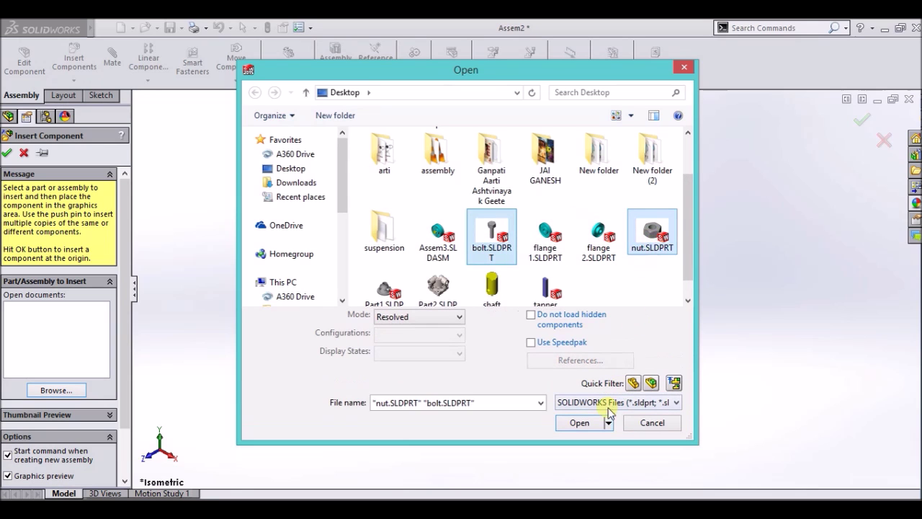
{"action": "left_click", "coordinate": [580, 423]}
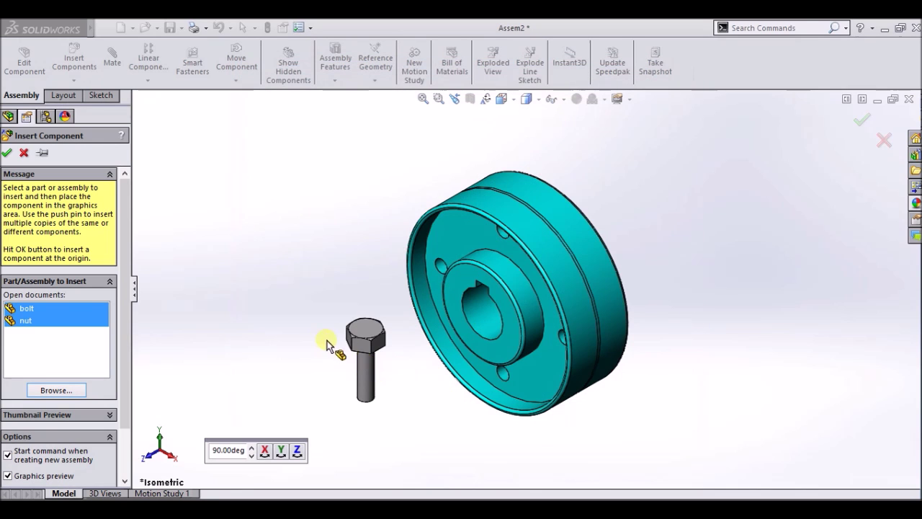
{"action": "left_click", "coordinate": [242, 326]}
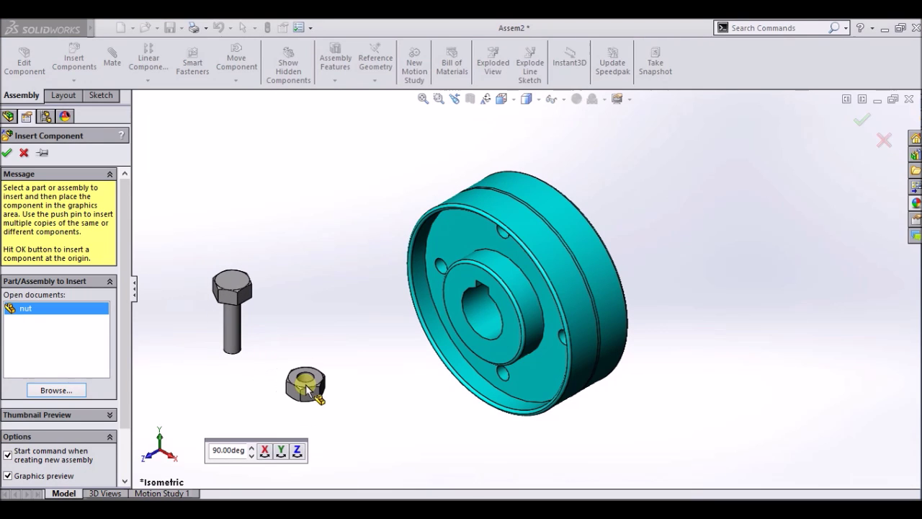
{"action": "left_click", "coordinate": [305, 386]}
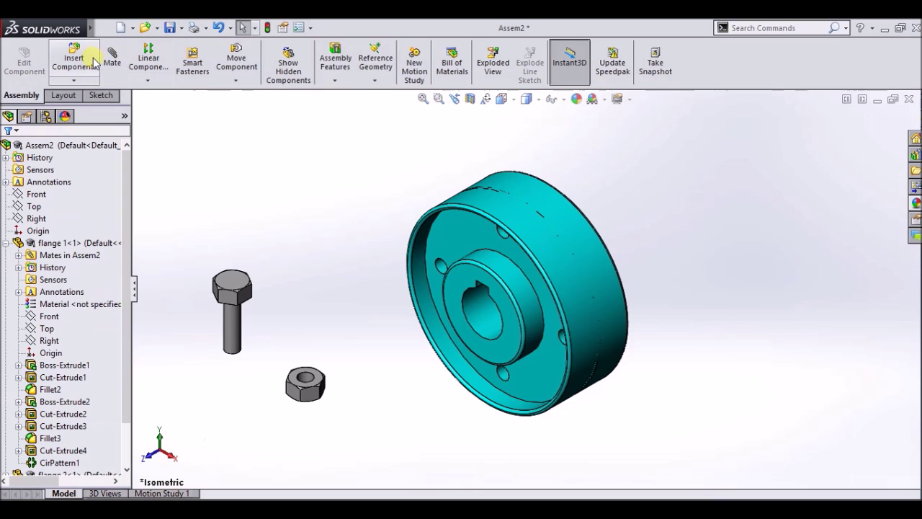
Mate the bolt shank concentric with one of flange 1's bolt holes
{"action": "left_click", "coordinate": [111, 61]}
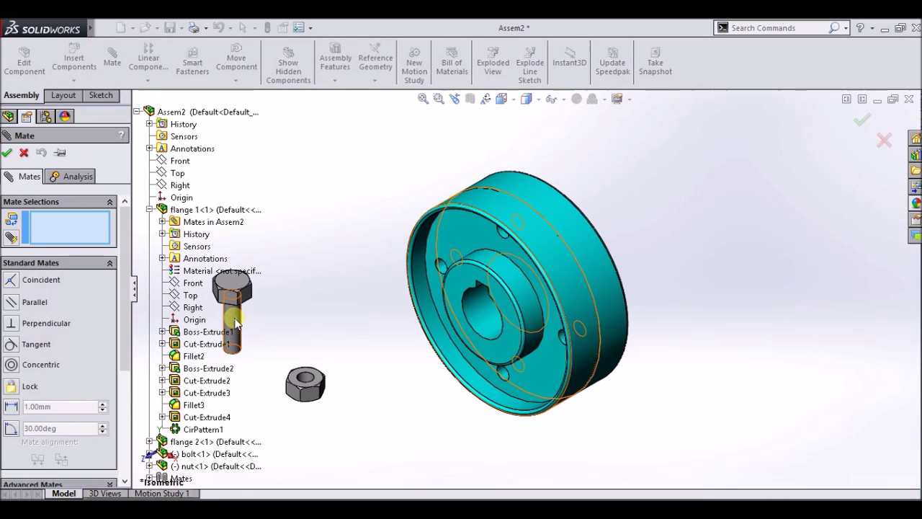
{"action": "left_click", "coordinate": [235, 324]}
{"action": "mouse_move", "coordinate": [397, 281]}
{"action": "middle_mouse_down"}
{"action": "mouse_move", "coordinate": [387, 287]}
{"action": "mouse_move", "coordinate": [422, 263]}
{"action": "mouse_move", "coordinate": [433, 285]}
{"action": "middle_mouse_up"}
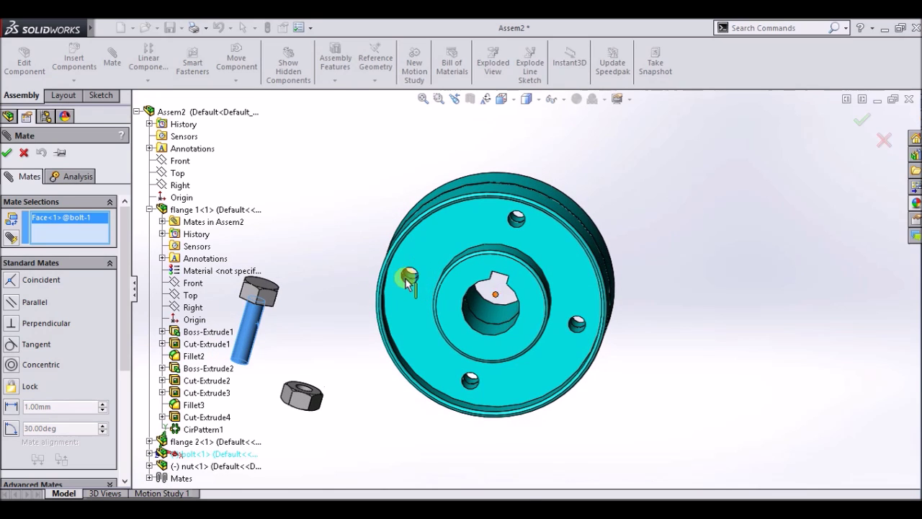
{"action": "scroll", "coordinate": [418, 281], "scroll_direction": "up", "scroll_amount": 3}
{"action": "left_click", "coordinate": [483, 286]}
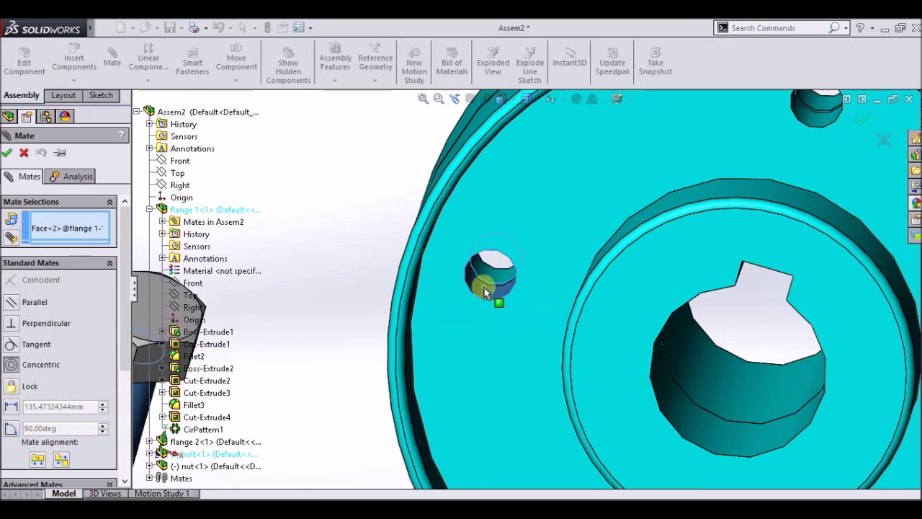
{"action": "scroll", "coordinate": [471, 307], "scroll_direction": "down", "scroll_amount": 2}
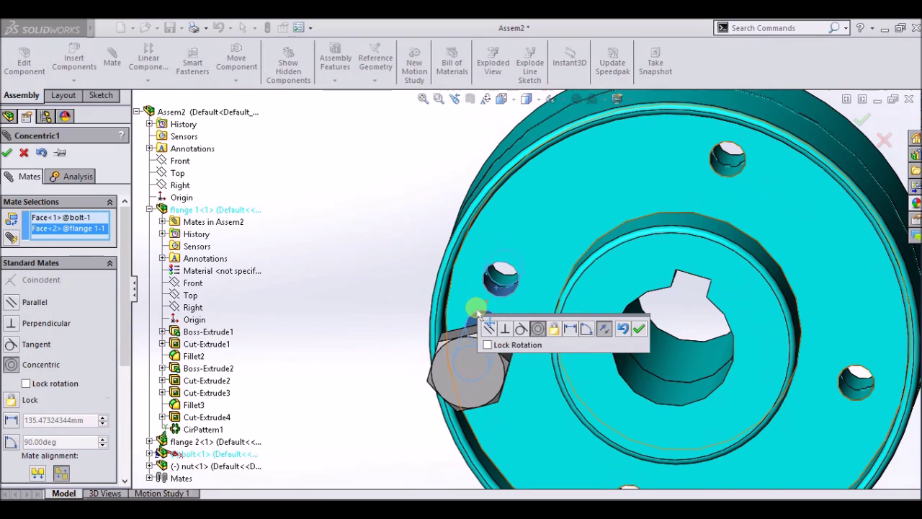
{"action": "left_click", "coordinate": [641, 330]}
Mate the underside of the bolt head coincident with flange 1's outer face
{"action": "mouse_move", "coordinate": [364, 334]}
{"action": "middle_mouse_down"}
{"action": "mouse_move", "coordinate": [509, 439]}
{"action": "mouse_move", "coordinate": [393, 284]}
{"action": "middle_mouse_up"}
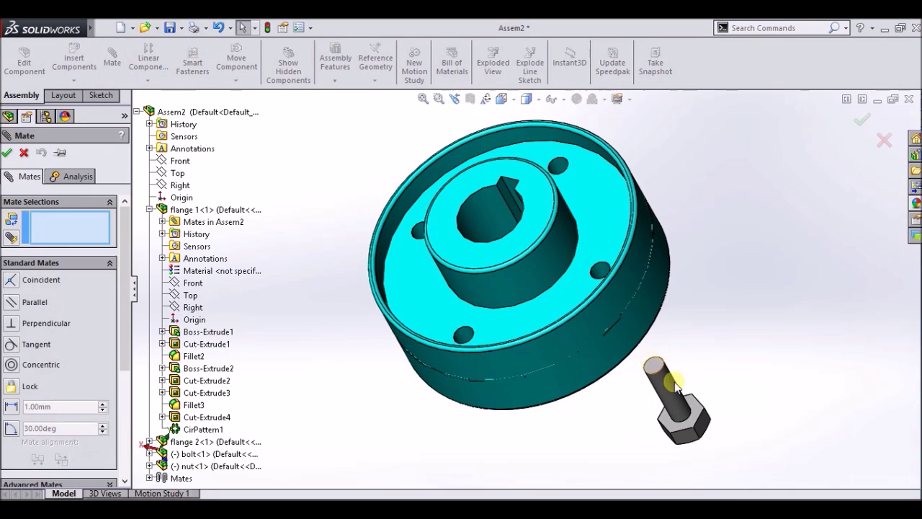
{"action": "scroll", "coordinate": [690, 400], "scroll_direction": "down", "scroll_amount": 2}
{"action": "scroll", "coordinate": [671, 386], "scroll_direction": "down", "scroll_amount": 3}
{"action": "left_click", "coordinate": [681, 402]}
{"action": "scroll", "coordinate": [721, 375], "scroll_direction": "up", "scroll_amount": 3}
{"action": "mouse_move", "coordinate": [725, 360]}
{"action": "middle_mouse_down"}
{"action": "mouse_move", "coordinate": [576, 209]}
{"action": "mouse_move", "coordinate": [555, 161]}
{"action": "mouse_move", "coordinate": [583, 173]}
{"action": "mouse_move", "coordinate": [618, 227]}
{"action": "mouse_move", "coordinate": [572, 200]}
{"action": "middle_mouse_up"}
{"action": "left_click", "coordinate": [465, 198]}
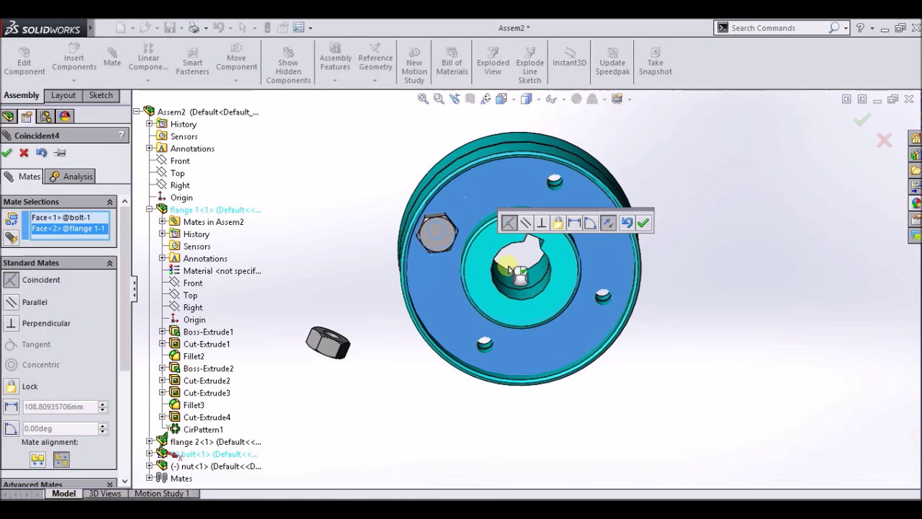
{"action": "left_click", "coordinate": [645, 223]}
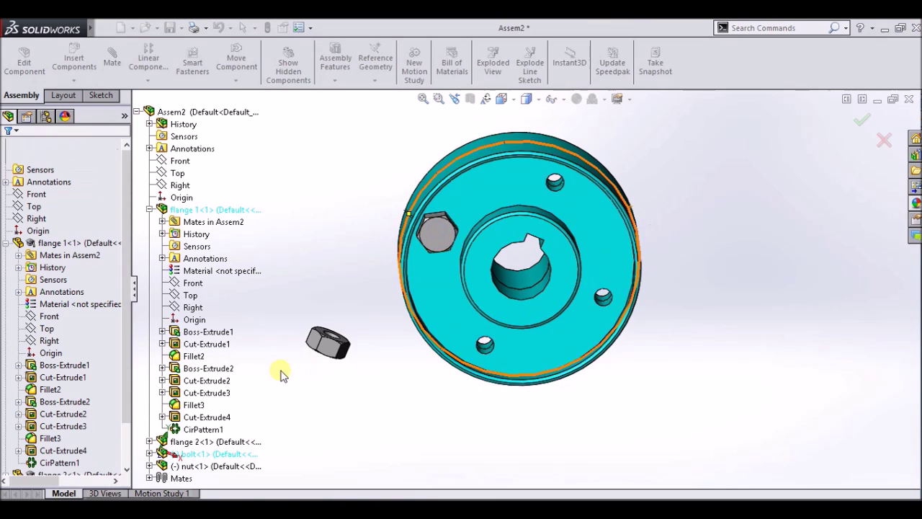
{"action": "scroll", "coordinate": [336, 323], "scroll_direction": "up", "scroll_amount": 3}
{"action": "scroll", "coordinate": [377, 315], "scroll_direction": "down", "scroll_amount": 3}
{"action": "scroll", "coordinate": [441, 285], "scroll_direction": "down", "scroll_amount": 3}
{"action": "middle_click_drag", "start_coordinate": [441, 284], "coordinate": [423, 379]}
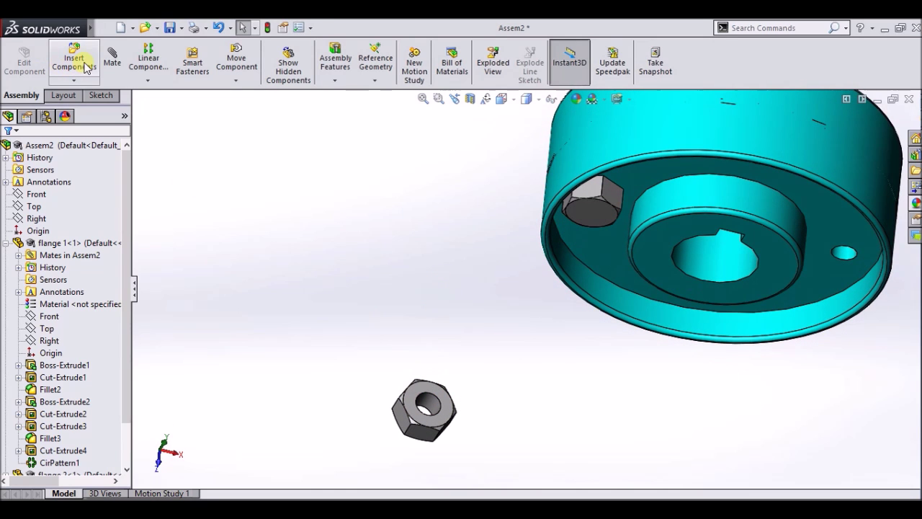
Mate the nut's edge coincident with flange 2's bolt-hole edge, then return to isometric view
{"action": "left_click", "coordinate": [441, 407]}
{"action": "mouse_move", "coordinate": [402, 170]}
{"action": "middle_mouse_down"}
{"action": "mouse_move", "coordinate": [469, 450]}
{"action": "mouse_move", "coordinate": [511, 464]}
{"action": "middle_mouse_up"}
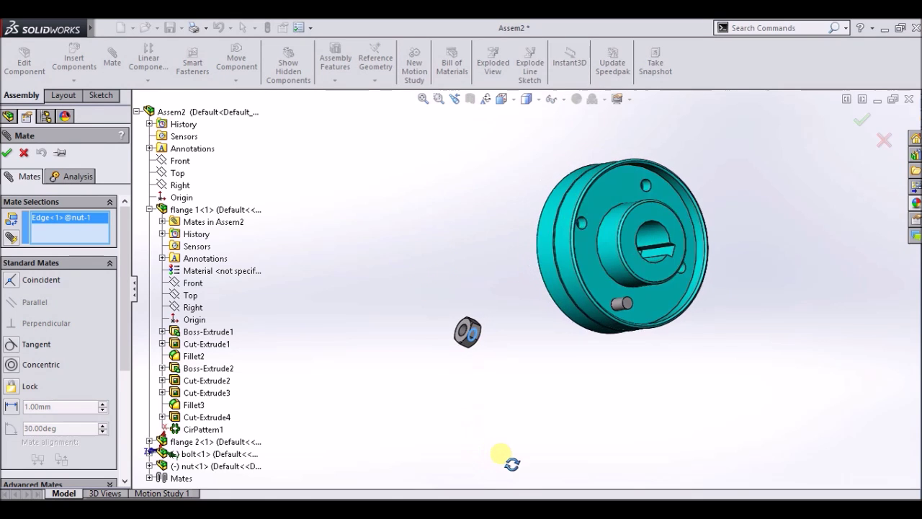
{"action": "scroll", "coordinate": [577, 309], "scroll_direction": "down", "scroll_amount": 3}
{"action": "scroll", "coordinate": [499, 302], "scroll_direction": "down", "scroll_amount": 4}
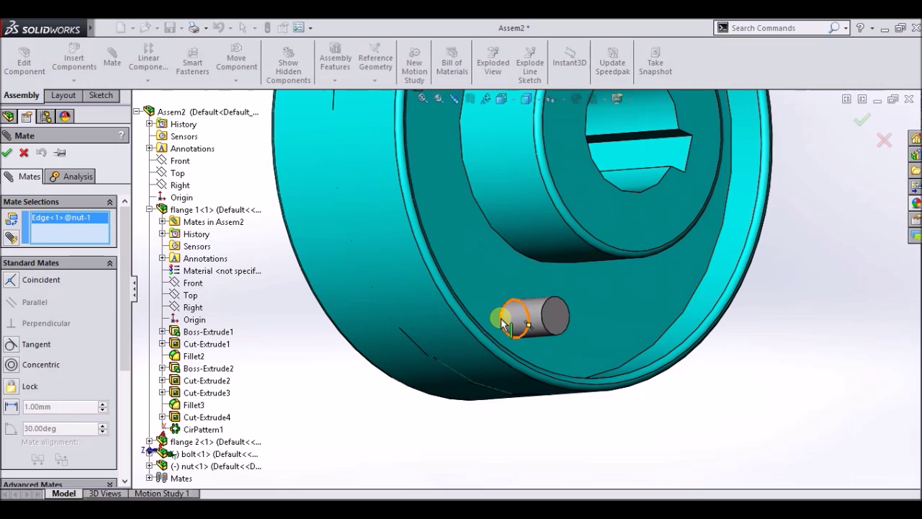
{"action": "left_click", "coordinate": [502, 322]}
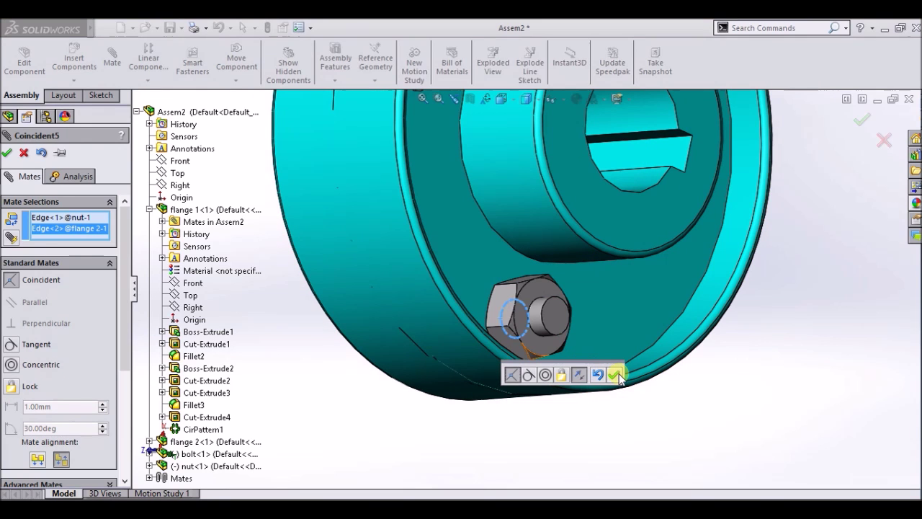
{"action": "left_click", "coordinate": [617, 374]}
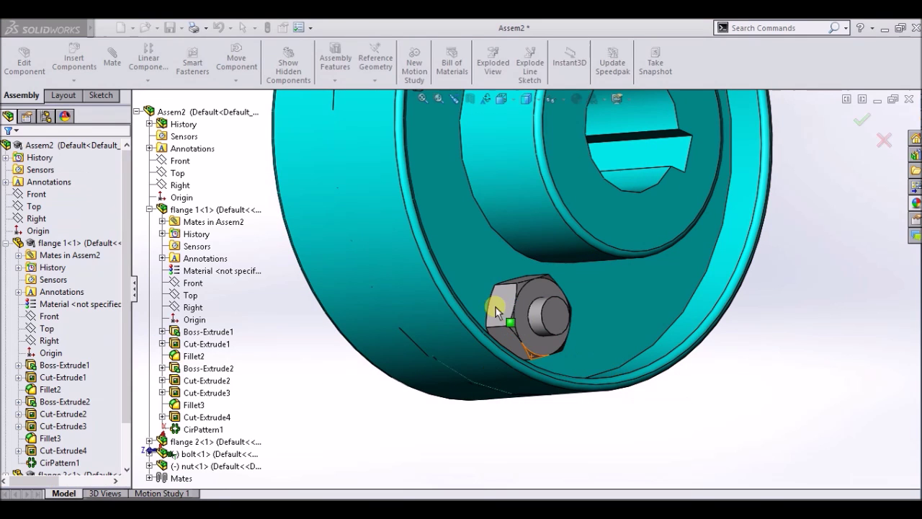
{"action": "left_click", "coordinate": [503, 99]}
{"action": "left_click", "coordinate": [570, 134]}
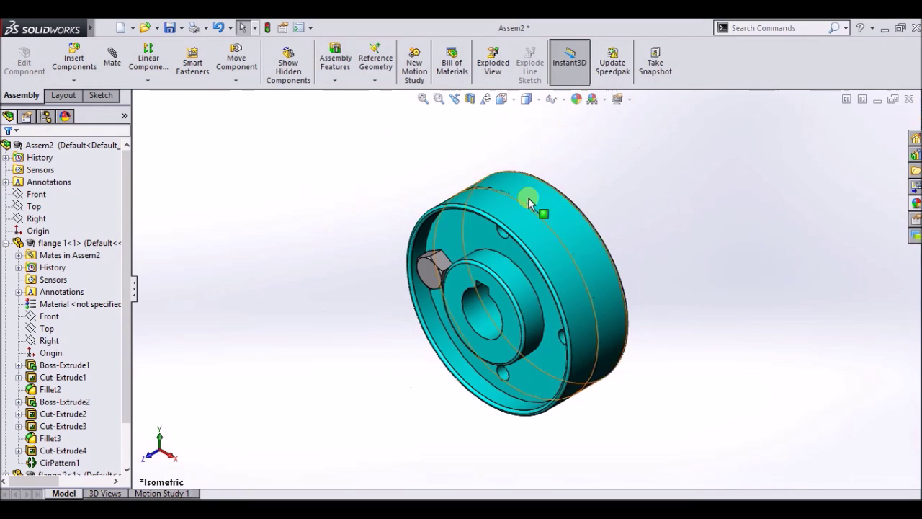
Circular-pattern the bolt and nut, 4 instances over 360°, around the flange hub axis
{"action": "left_click", "coordinate": [150, 79]}
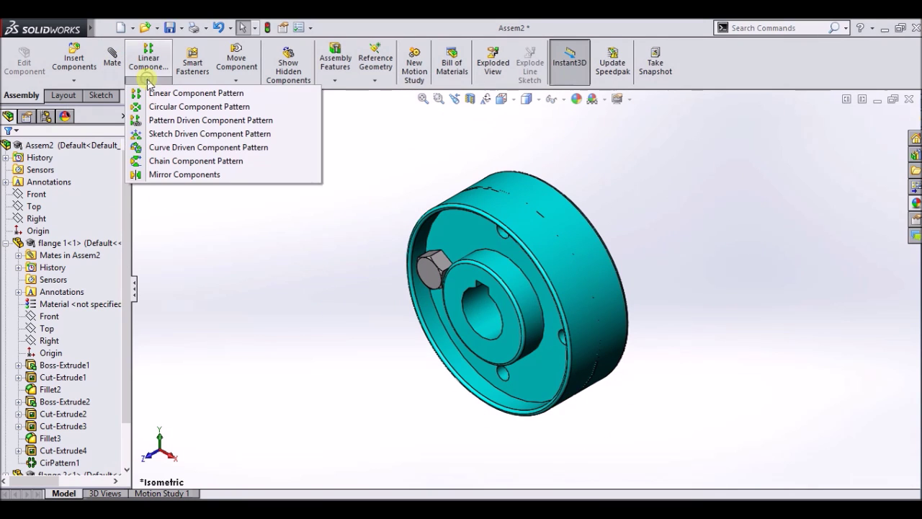
{"action": "left_click", "coordinate": [144, 105]}
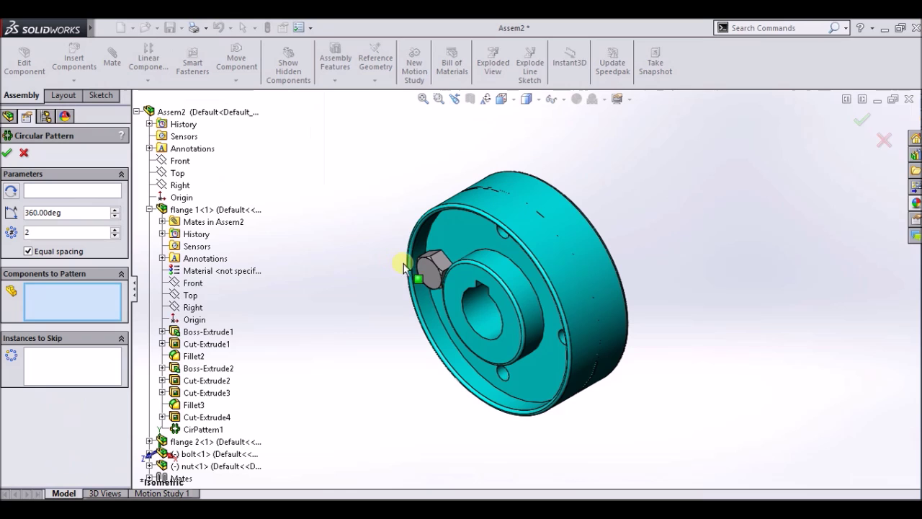
{"action": "left_click", "coordinate": [428, 273]}
{"action": "middle_click_drag", "start_coordinate": [541, 190], "coordinate": [564, 300]}
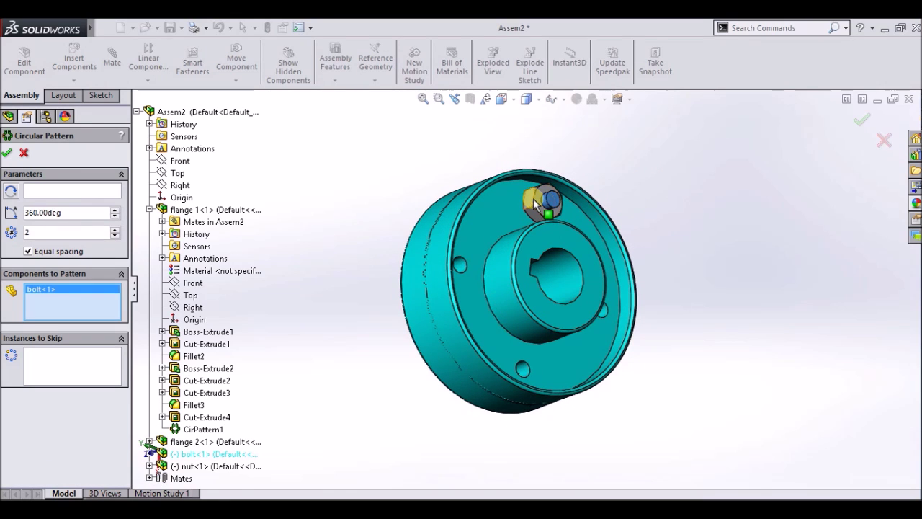
{"action": "left_click", "coordinate": [39, 193]}
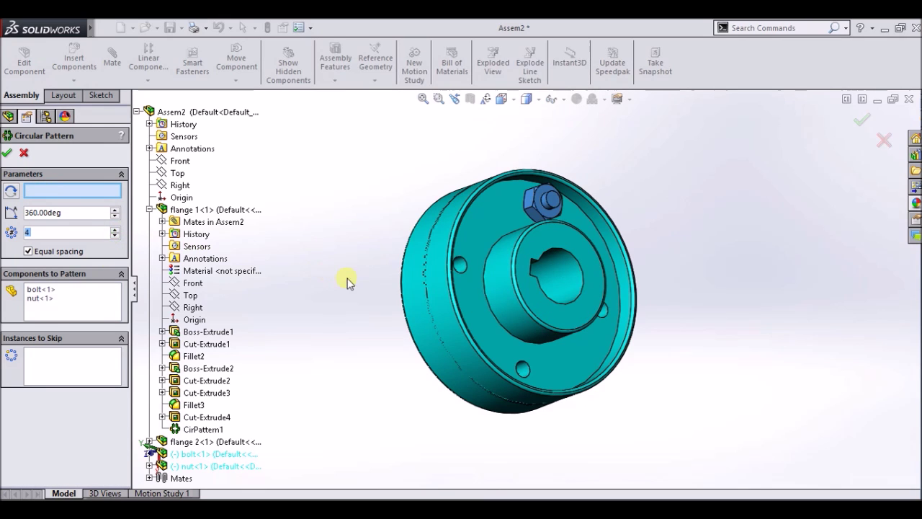
{"action": "left_click", "coordinate": [495, 289]}
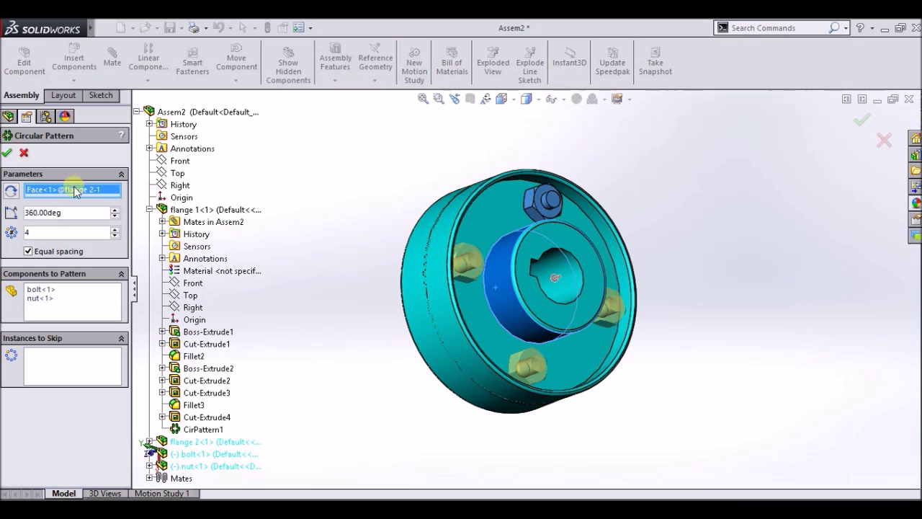
{"action": "left_click", "coordinate": [5, 152]}
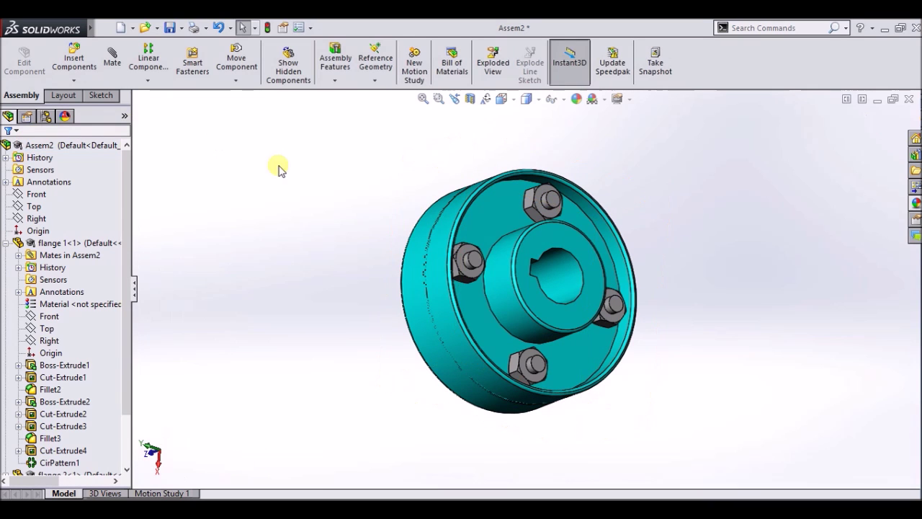
{"action": "left_click", "coordinate": [502, 99]}
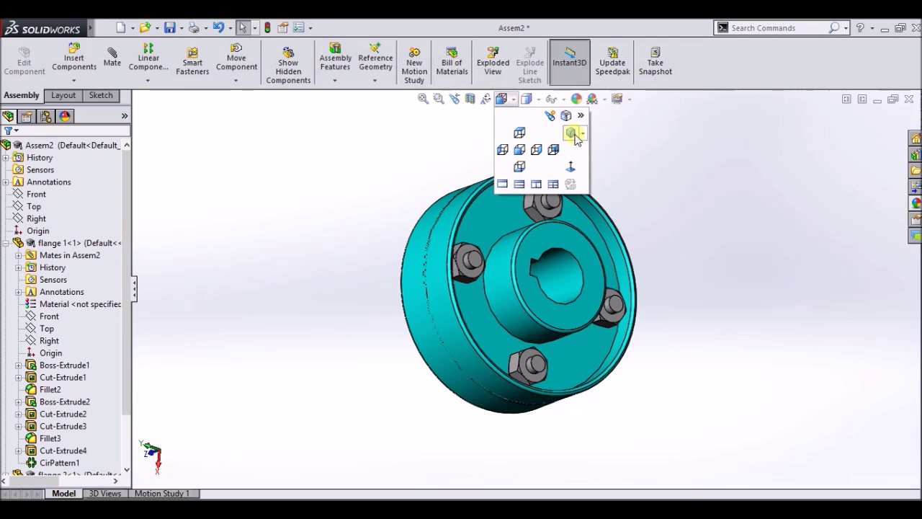
{"action": "left_click", "coordinate": [575, 135]}
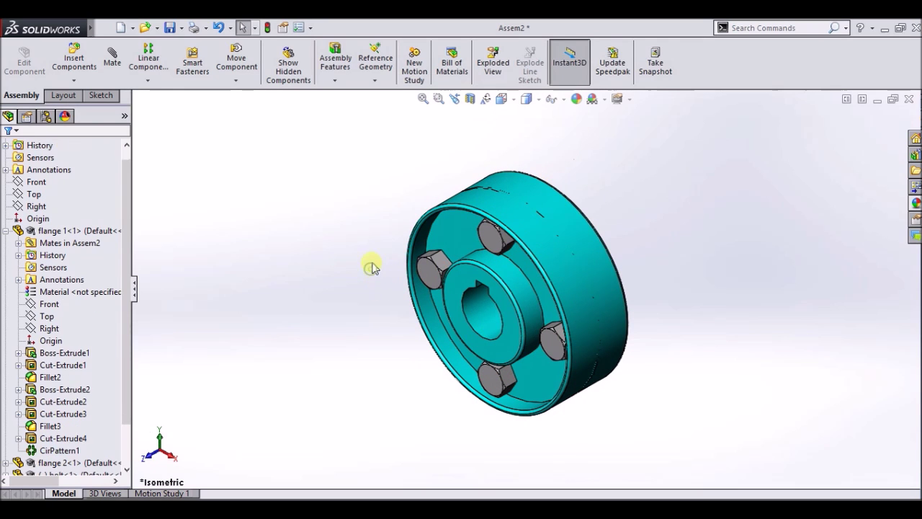
{"action": "left_click", "coordinate": [75, 61]}
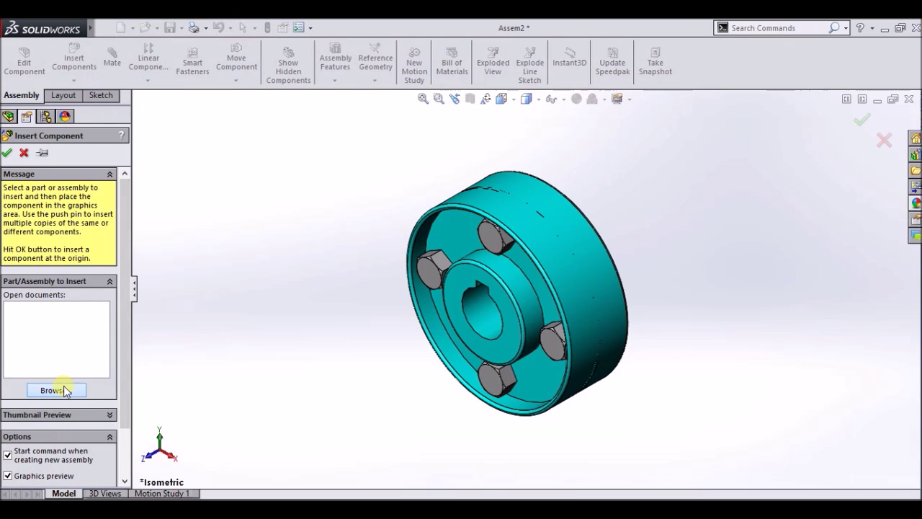
Insert shaft end.SLDPRT and place it beside the bolted flanges
{"action": "left_click", "coordinate": [64, 390]}
{"action": "left_click_drag", "start_coordinate": [686, 191], "coordinate": [688, 245]}
{"action": "left_click", "coordinate": [492, 268]}
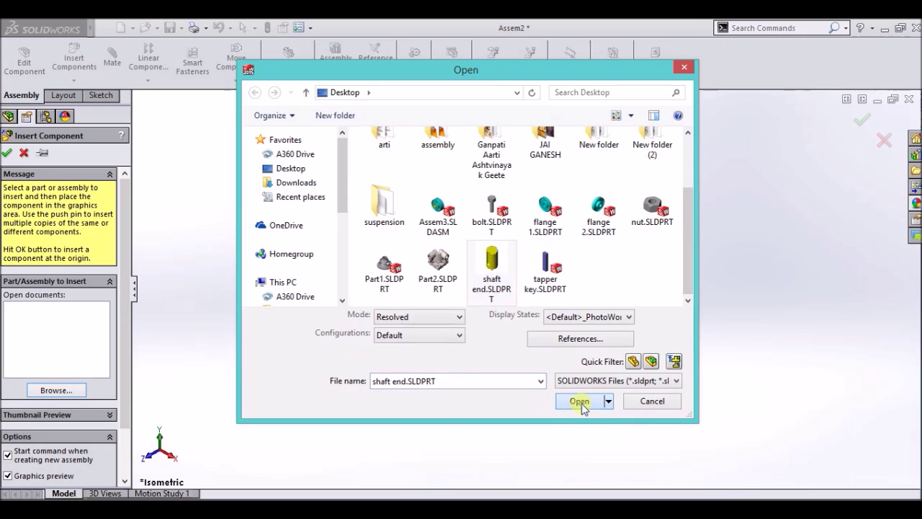
{"action": "left_click", "coordinate": [580, 402]}
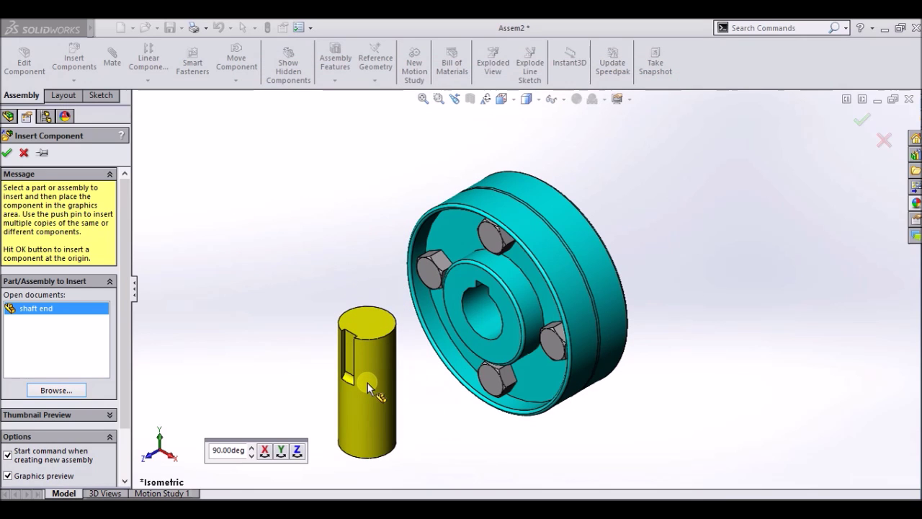
{"action": "left_click", "coordinate": [368, 388]}
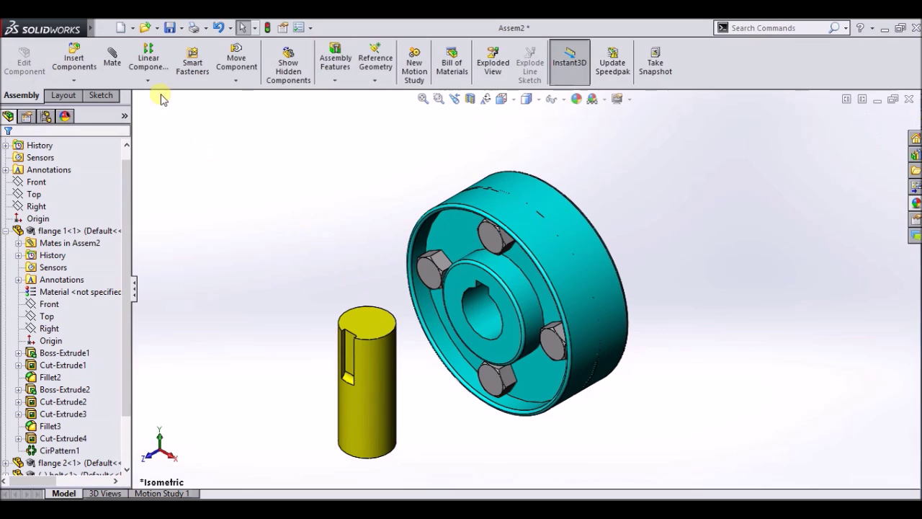
{"action": "left_click", "coordinate": [87, 70]}
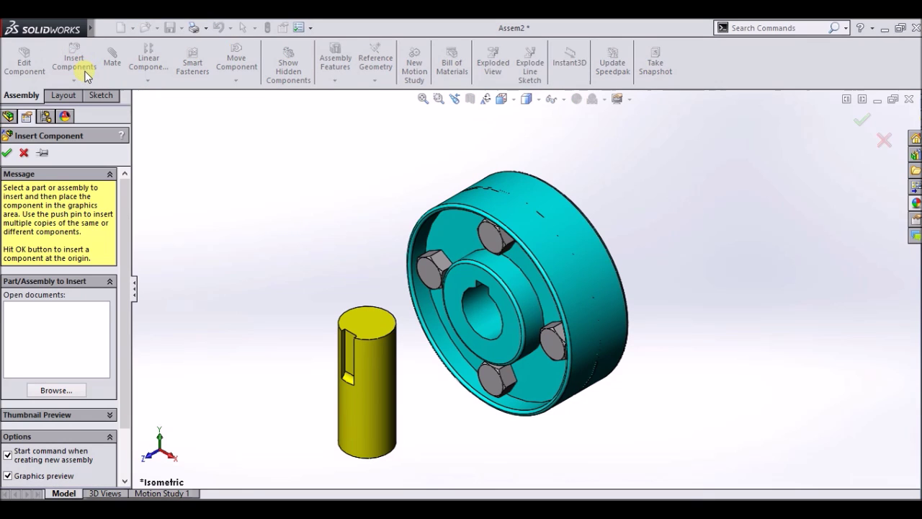
{"action": "left_click", "coordinate": [8, 154]}
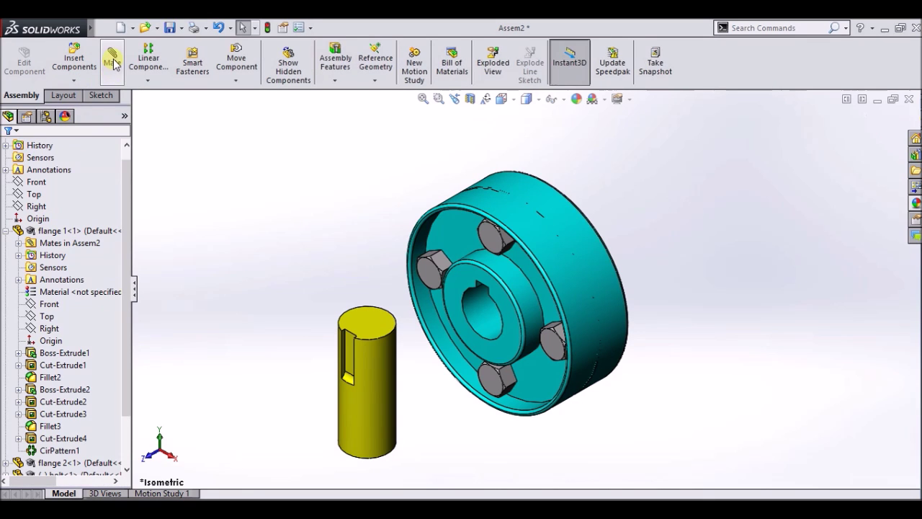
Mate the shaft end's top edge coincident with the flange bore edge, flipped to protrude outward
{"action": "left_click", "coordinate": [381, 344]}
{"action": "scroll", "coordinate": [445, 402], "scroll_direction": "down", "scroll_amount": 2}
{"action": "mouse_move", "coordinate": [445, 401]}
{"action": "middle_mouse_down"}
{"action": "mouse_move", "coordinate": [467, 412]}
{"action": "mouse_move", "coordinate": [502, 343]}
{"action": "mouse_move", "coordinate": [480, 370]}
{"action": "mouse_move", "coordinate": [477, 410]}
{"action": "middle_mouse_up"}
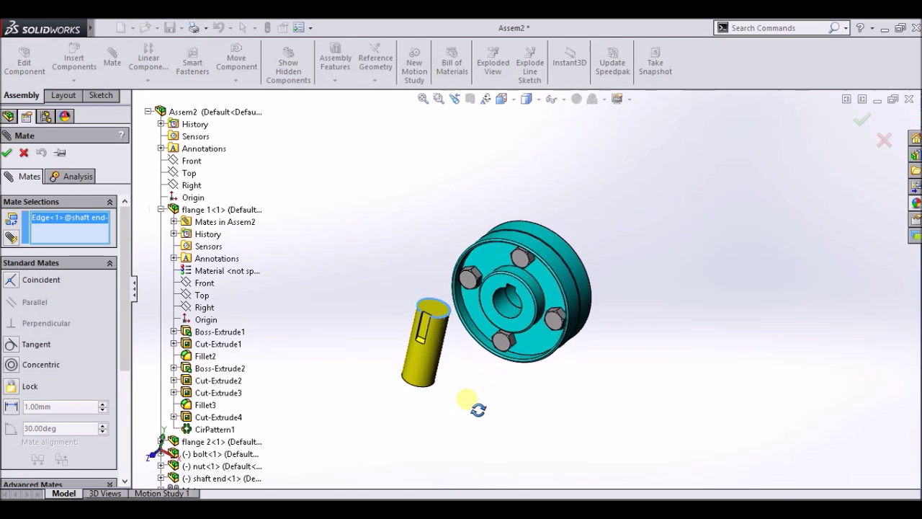
{"action": "left_click", "coordinate": [513, 307]}
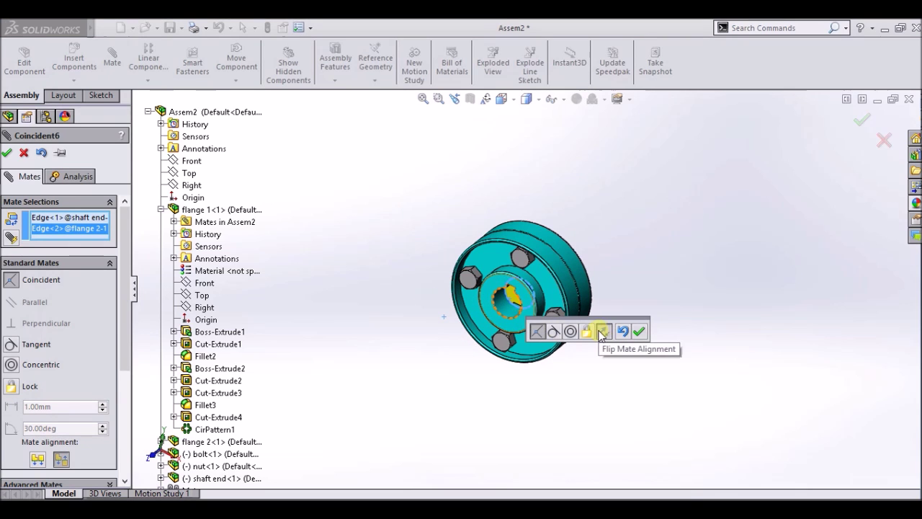
{"action": "left_click", "coordinate": [602, 331]}
{"action": "middle_click_drag", "start_coordinate": [655, 181], "coordinate": [621, 398]}
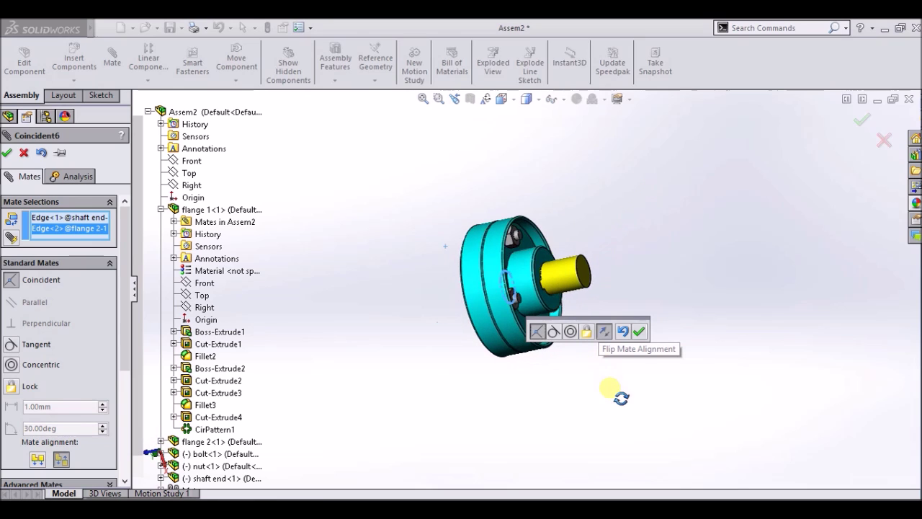
{"action": "left_click", "coordinate": [606, 332]}
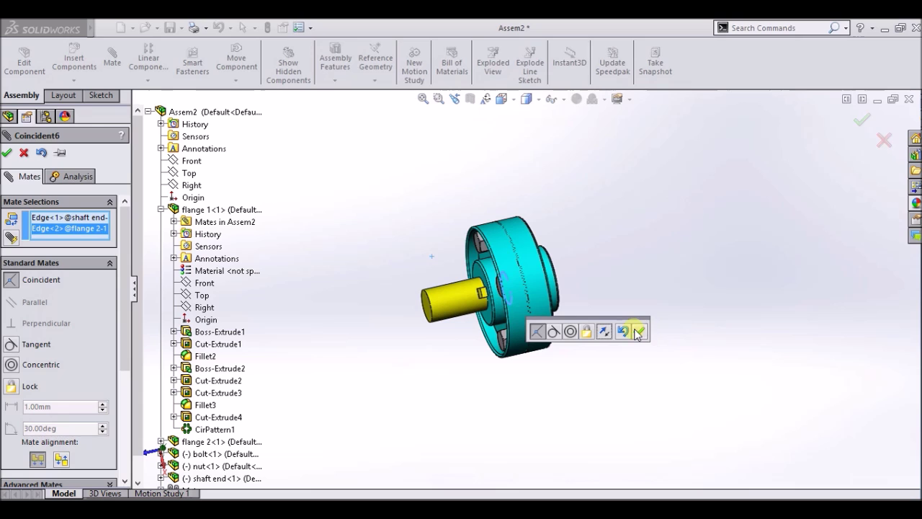
{"action": "left_click", "coordinate": [638, 332]}
{"action": "key", "text": "Escape"}
{"action": "mouse_move", "coordinate": [422, 387]}
{"action": "middle_mouse_down"}
{"action": "mouse_move", "coordinate": [491, 271]}
{"action": "mouse_move", "coordinate": [449, 350]}
{"action": "mouse_move", "coordinate": [484, 298]}
{"action": "middle_mouse_up"}
{"action": "scroll", "coordinate": [514, 257], "scroll_direction": "down", "scroll_amount": 3}
{"action": "scroll", "coordinate": [529, 256], "scroll_direction": "up", "scroll_amount": 1}
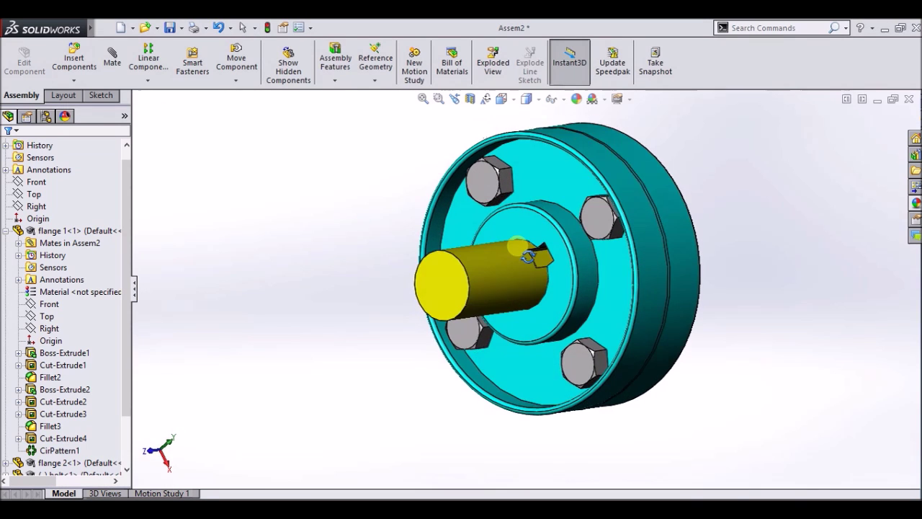
Mate the shaft end's key face parallel to flange 1's keyway face
{"action": "scroll", "coordinate": [529, 257], "scroll_direction": "down", "scroll_amount": 3}
{"action": "scroll", "coordinate": [546, 253], "scroll_direction": "down", "scroll_amount": 3}
{"action": "scroll", "coordinate": [572, 317], "scroll_direction": "down", "scroll_amount": 2}
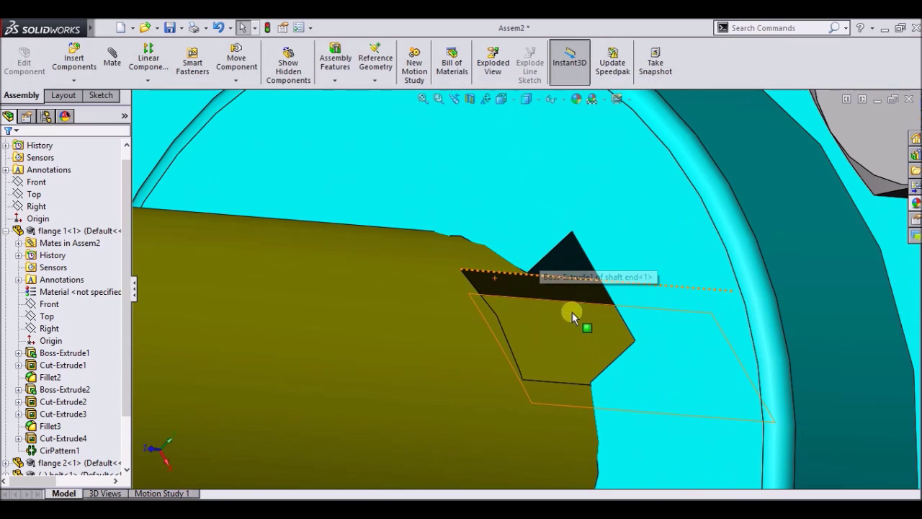
{"action": "left_click", "coordinate": [546, 289]}
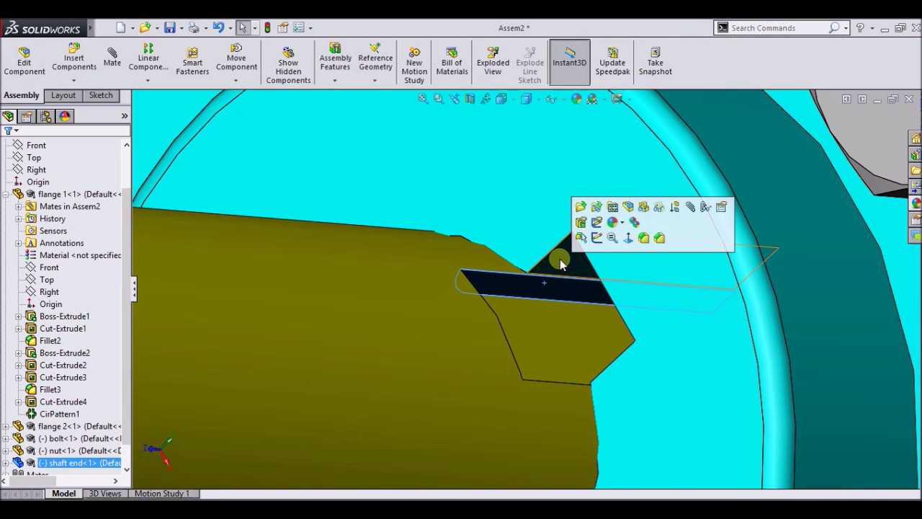
{"action": "left_click", "coordinate": [109, 59]}
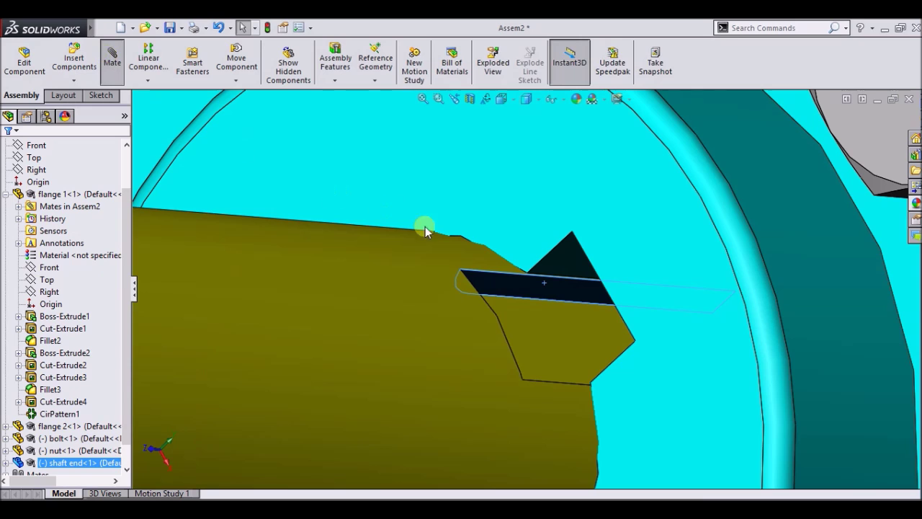
{"action": "left_click", "coordinate": [562, 264]}
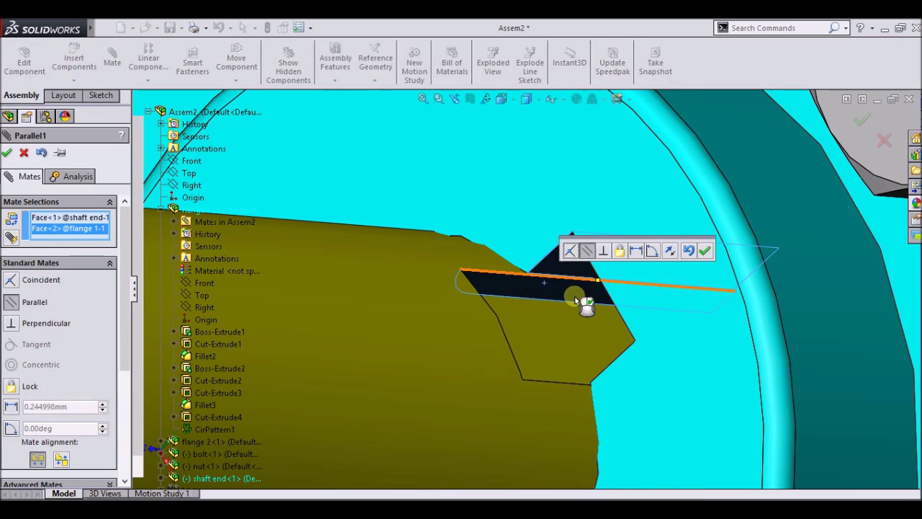
{"action": "left_click", "coordinate": [708, 256]}
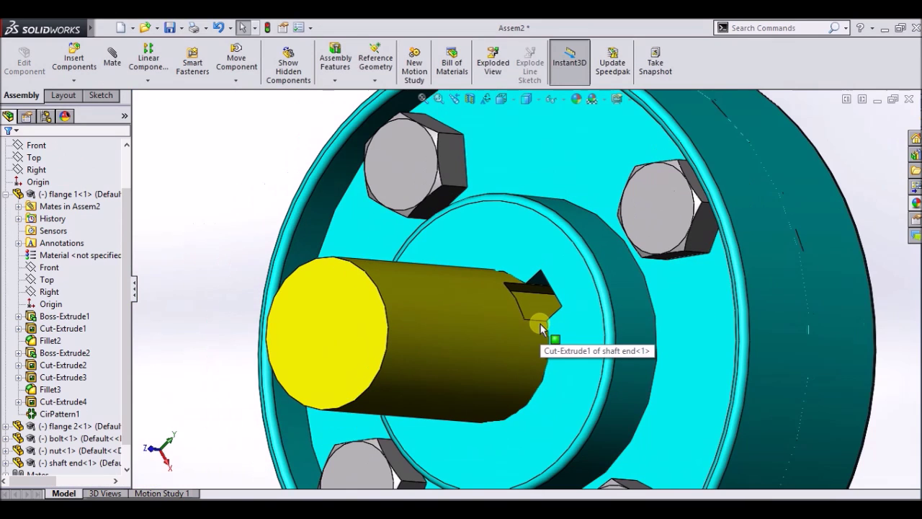
{"action": "middle_click_drag", "start_coordinate": [541, 339], "coordinate": [500, 354]}
{"action": "scroll", "coordinate": [586, 346], "scroll_direction": "up", "scroll_amount": 5}
{"action": "scroll", "coordinate": [590, 352], "scroll_direction": "up", "scroll_amount": 3}
{"action": "middle_click_drag", "start_coordinate": [590, 352], "coordinate": [559, 363]}
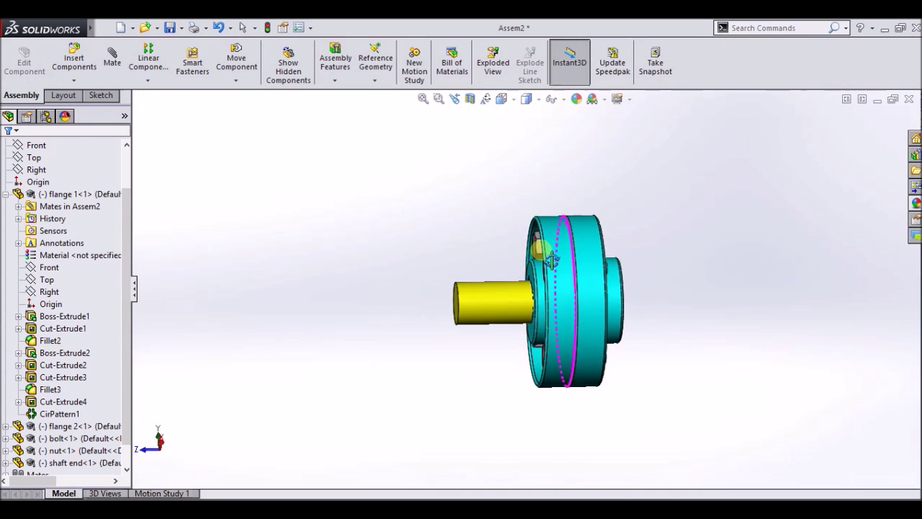
{"action": "middle_click_drag", "start_coordinate": [557, 405], "coordinate": [552, 442]}
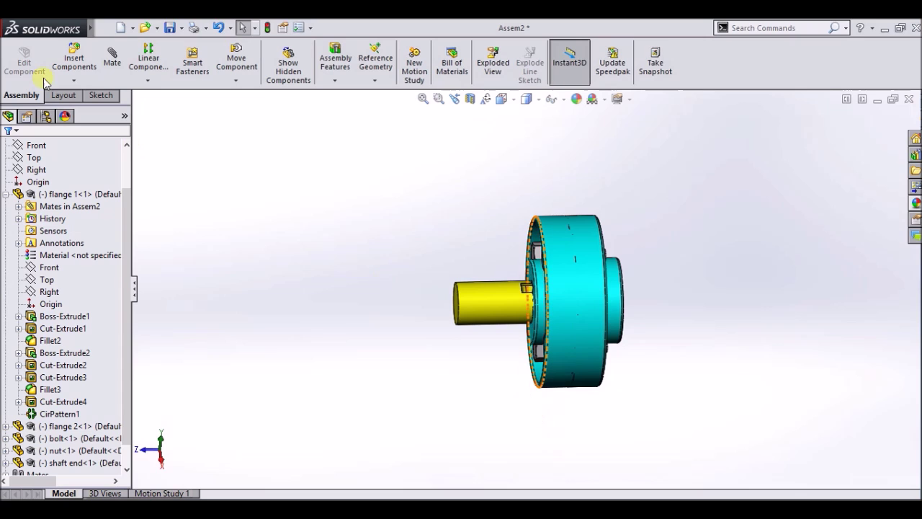
Insert another shaft end.SLDPRT and place it beside the flanges, opposite the first shaft
{"action": "left_click", "coordinate": [75, 60]}
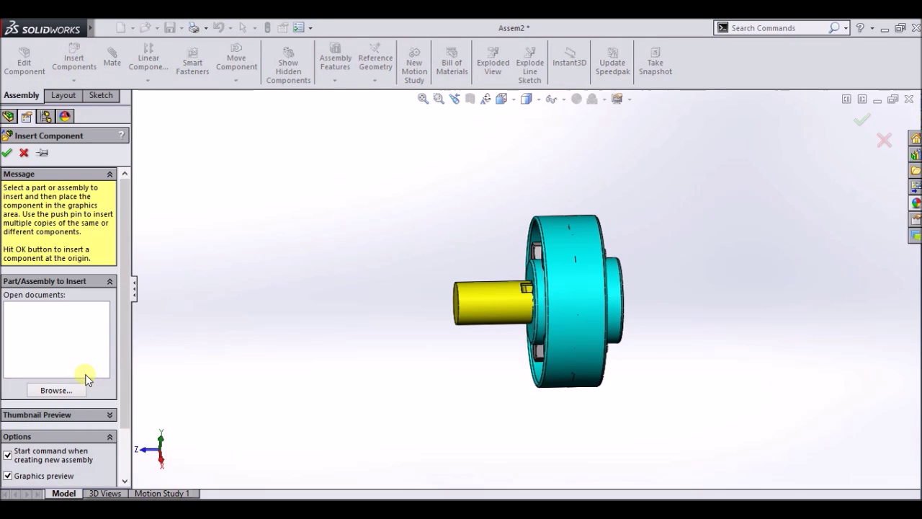
{"action": "left_click", "coordinate": [70, 395]}
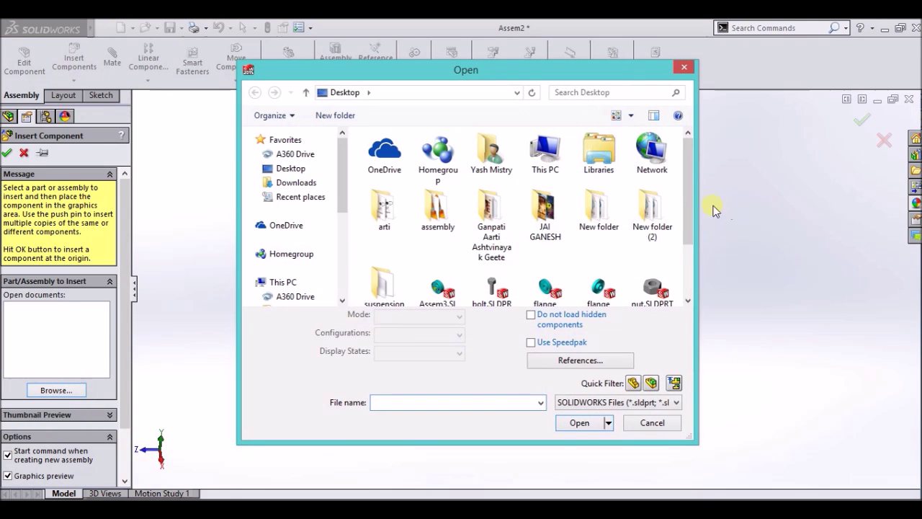
{"action": "scroll", "coordinate": [688, 216], "scroll_direction": "down", "scroll_amount": 2}
{"action": "double_click", "coordinate": [492, 261]}
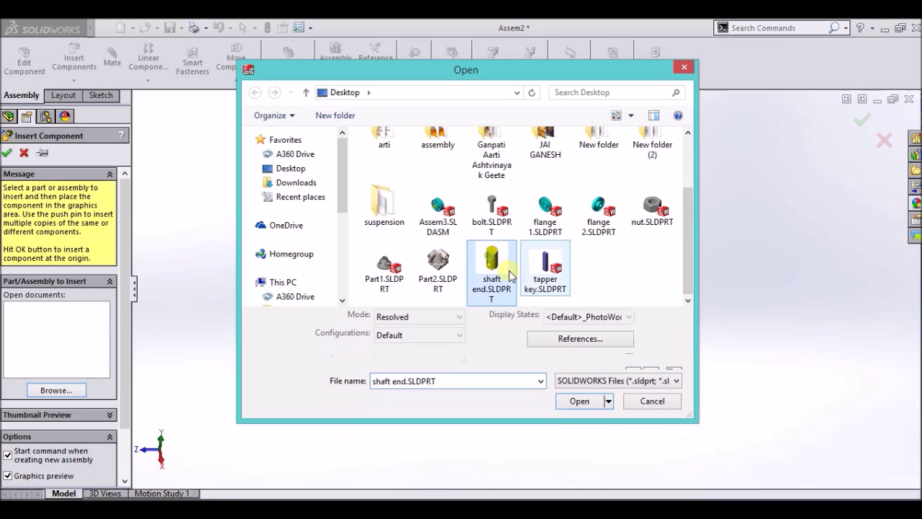
{"action": "left_click", "coordinate": [582, 401]}
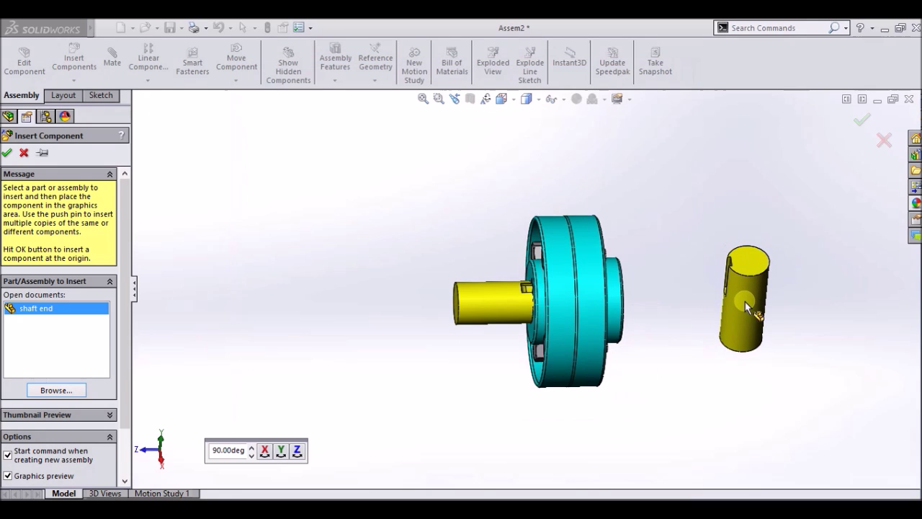
{"action": "left_click", "coordinate": [745, 312]}
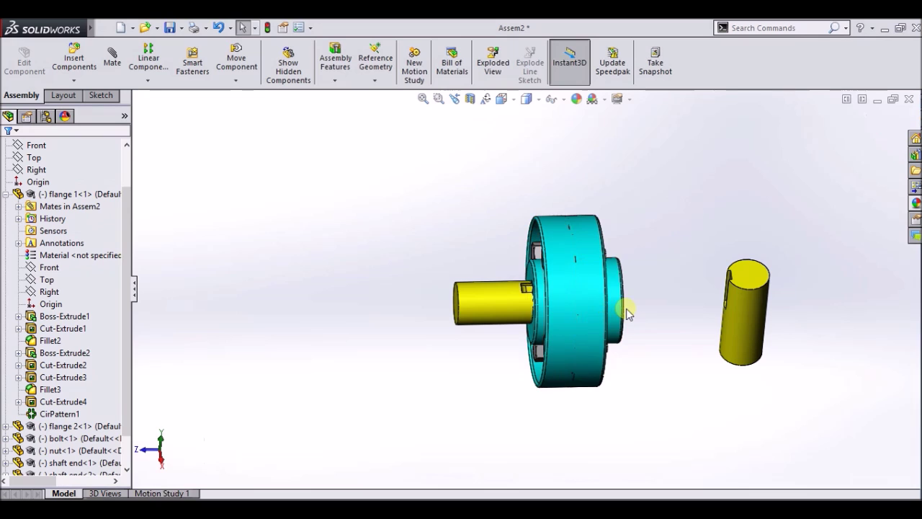
{"action": "middle_click_drag", "start_coordinate": [632, 340], "coordinate": [583, 396]}
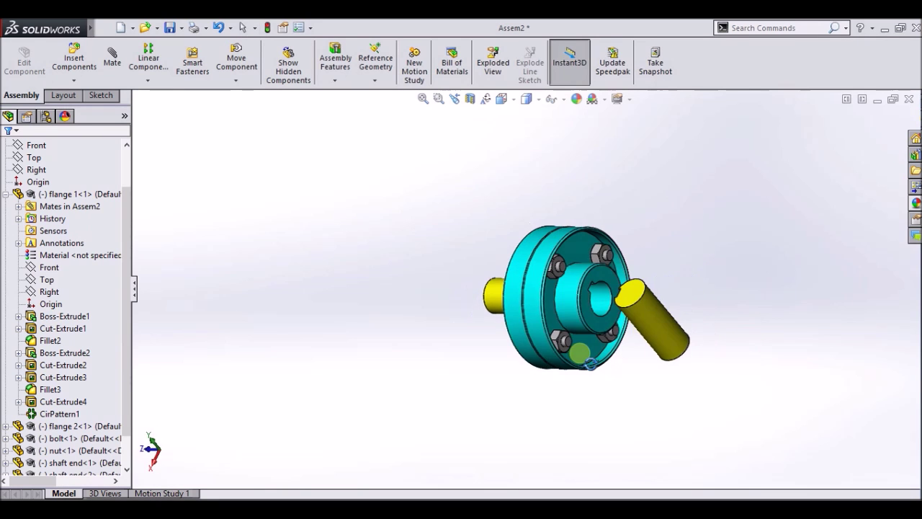
Mate the second shaft end concentric with flange 2's bore, with flipped alignment
{"action": "scroll", "coordinate": [621, 349], "scroll_direction": "down", "scroll_amount": 2}
{"action": "scroll", "coordinate": [621, 346], "scroll_direction": "down", "scroll_amount": 3}
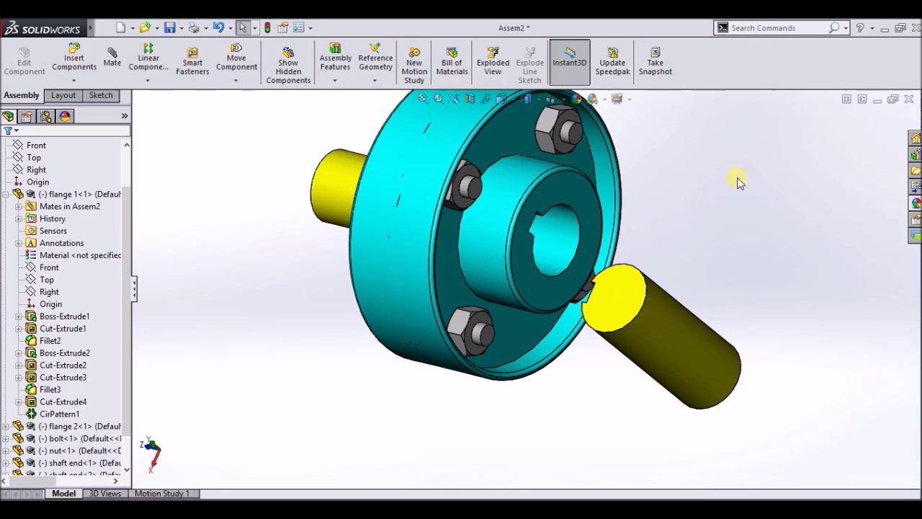
{"action": "middle_click_drag", "start_coordinate": [737, 180], "coordinate": [710, 175]}
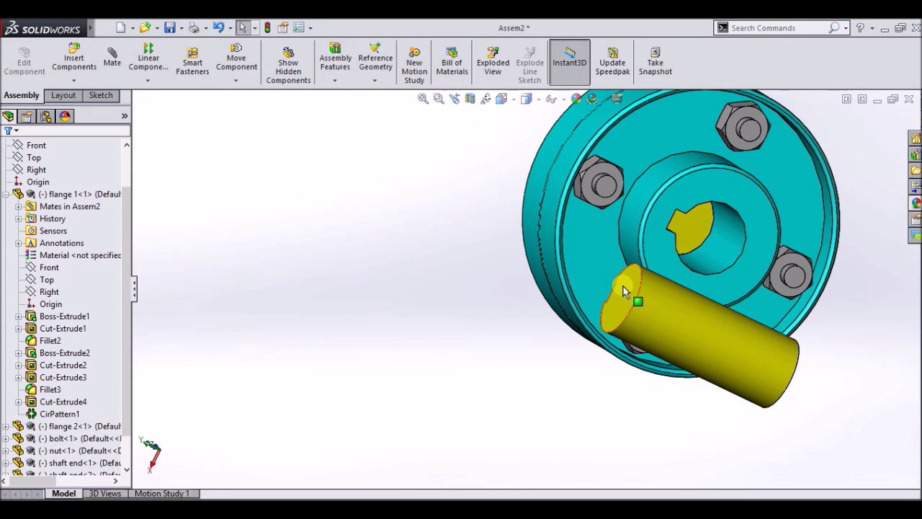
{"action": "left_click", "coordinate": [710, 346]}
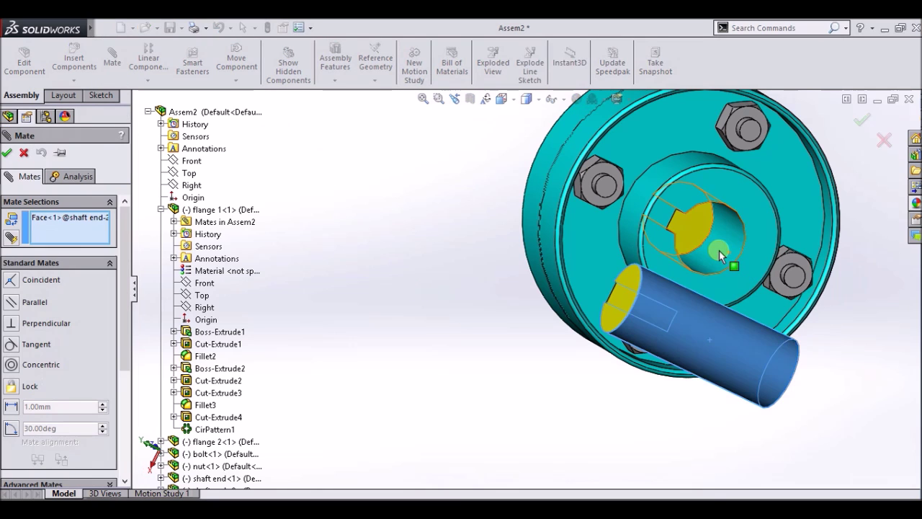
{"action": "left_click", "coordinate": [719, 250]}
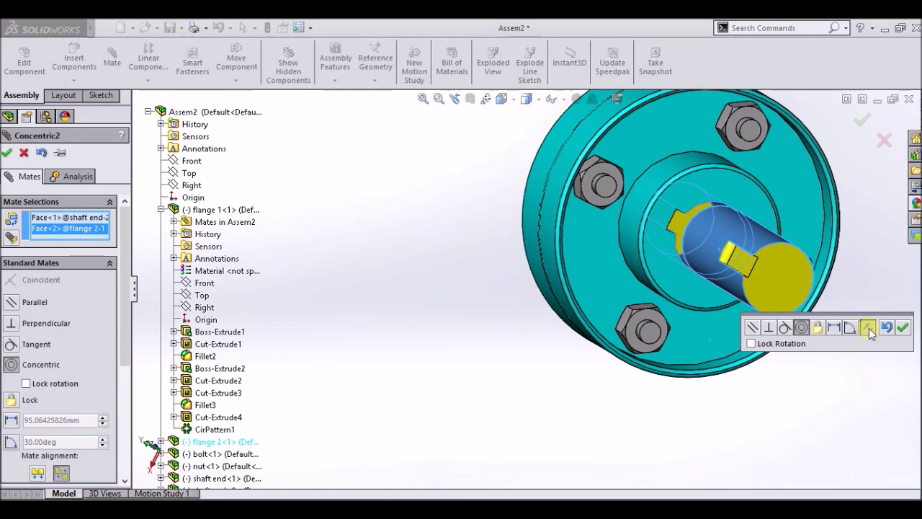
{"action": "left_click", "coordinate": [869, 331]}
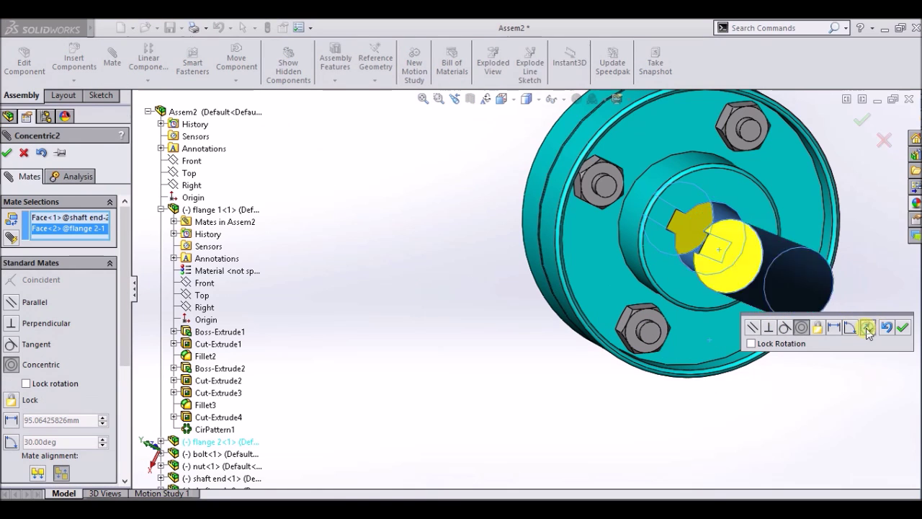
{"action": "left_click", "coordinate": [910, 329]}
{"action": "mouse_move", "coordinate": [792, 437]}
{"action": "middle_mouse_down"}
{"action": "mouse_move", "coordinate": [723, 420]}
{"action": "mouse_move", "coordinate": [725, 385]}
{"action": "mouse_move", "coordinate": [700, 302]}
{"action": "mouse_move", "coordinate": [526, 234]}
{"action": "middle_mouse_up"}
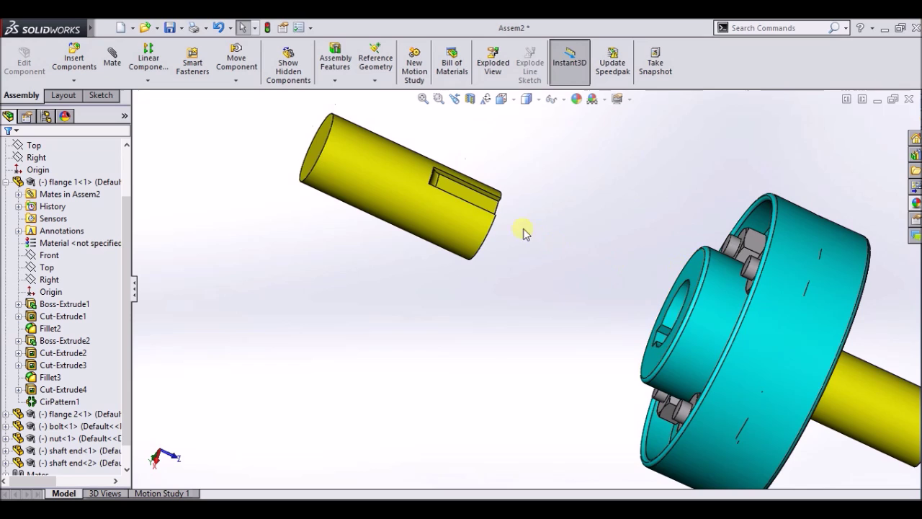
Mate the second shaft's keyway face to flange 2's keyway face at a 0.00° angle
{"action": "left_click", "coordinate": [469, 195]}
{"action": "scroll", "coordinate": [469, 195], "scroll_direction": "down", "scroll_amount": 3}
{"action": "scroll", "coordinate": [469, 195], "scroll_direction": "down", "scroll_amount": 2}
{"action": "left_click", "coordinate": [112, 69]}
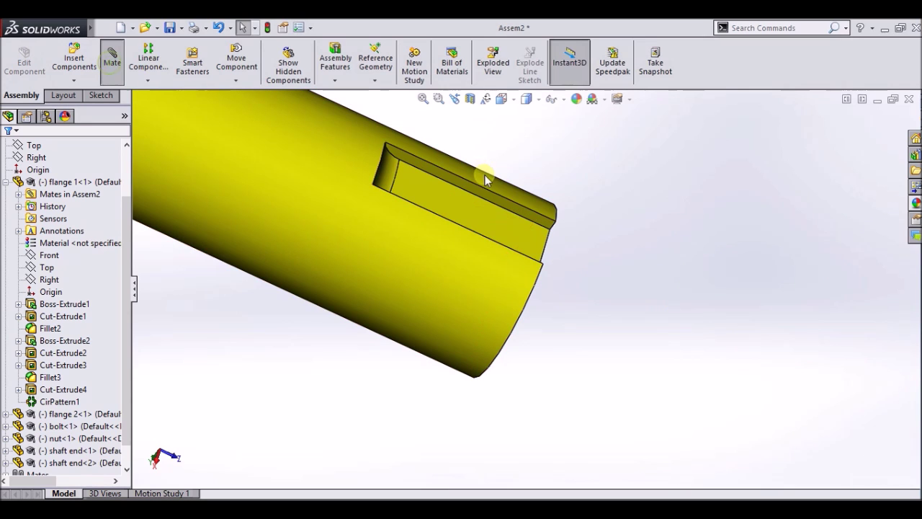
{"action": "left_click", "coordinate": [485, 191]}
{"action": "scroll", "coordinate": [678, 342], "scroll_direction": "up", "scroll_amount": 3}
{"action": "mouse_move", "coordinate": [673, 305]}
{"action": "middle_mouse_down"}
{"action": "mouse_move", "coordinate": [680, 339]}
{"action": "mouse_move", "coordinate": [748, 451]}
{"action": "mouse_move", "coordinate": [735, 436]}
{"action": "middle_mouse_up"}
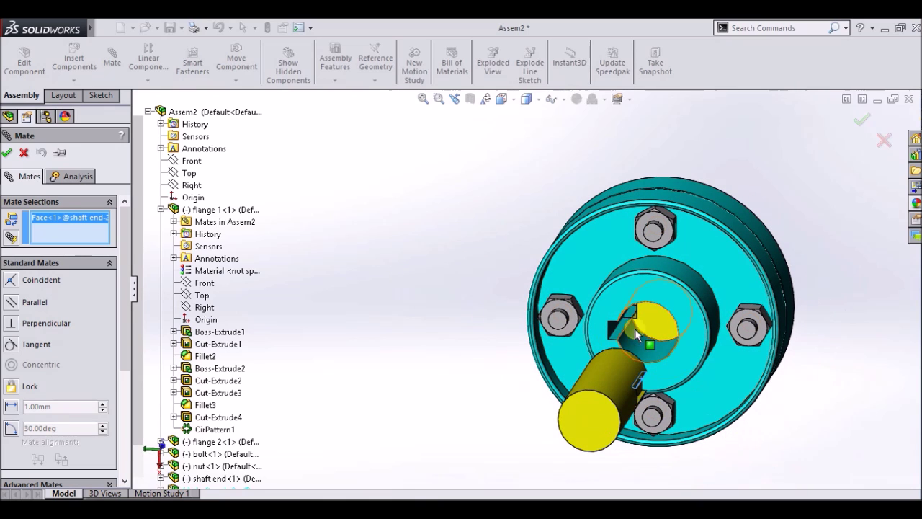
{"action": "left_click", "coordinate": [611, 333]}
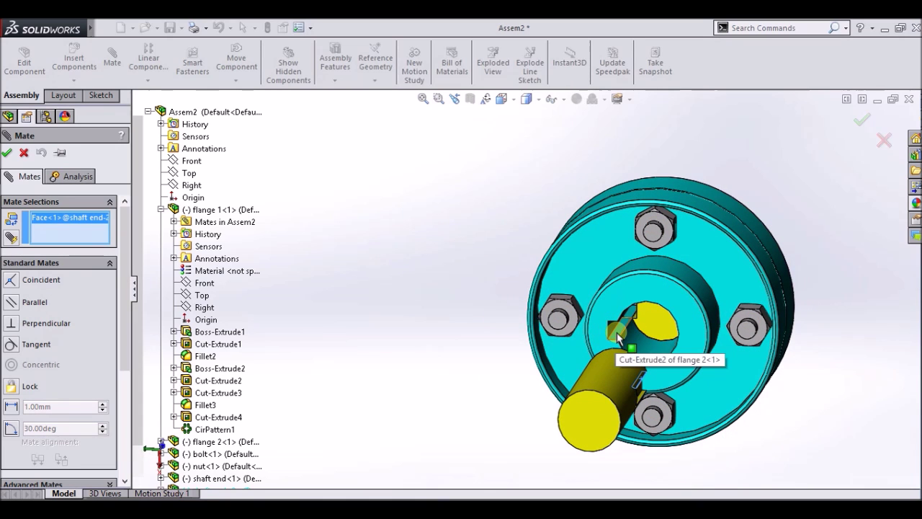
{"action": "left_click", "coordinate": [613, 336]}
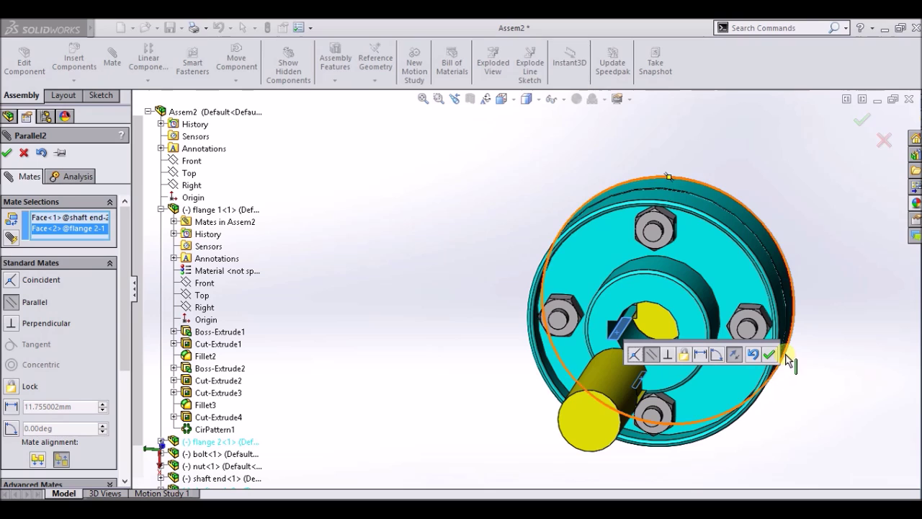
{"action": "left_click", "coordinate": [718, 355]}
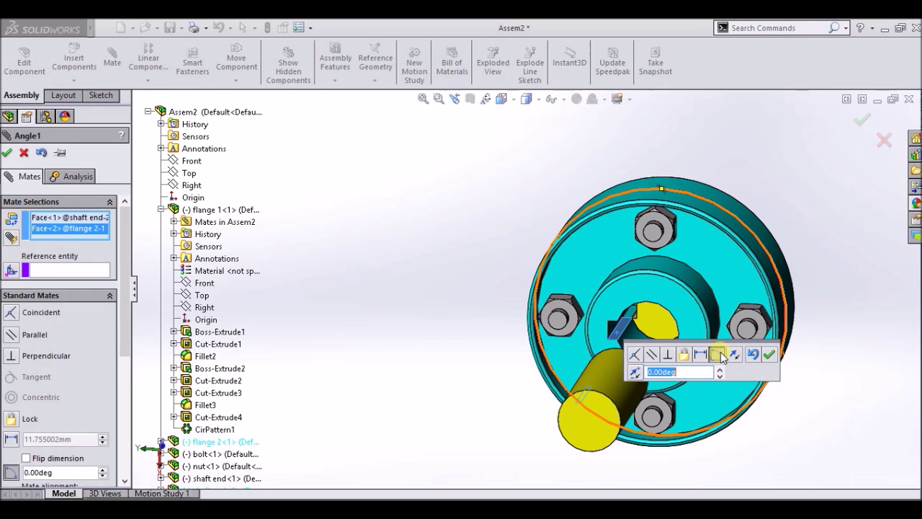
{"action": "mouse_move", "coordinate": [480, 426]}
{"action": "middle_mouse_down"}
{"action": "mouse_move", "coordinate": [515, 370]}
{"action": "mouse_move", "coordinate": [598, 359]}
{"action": "middle_mouse_up"}
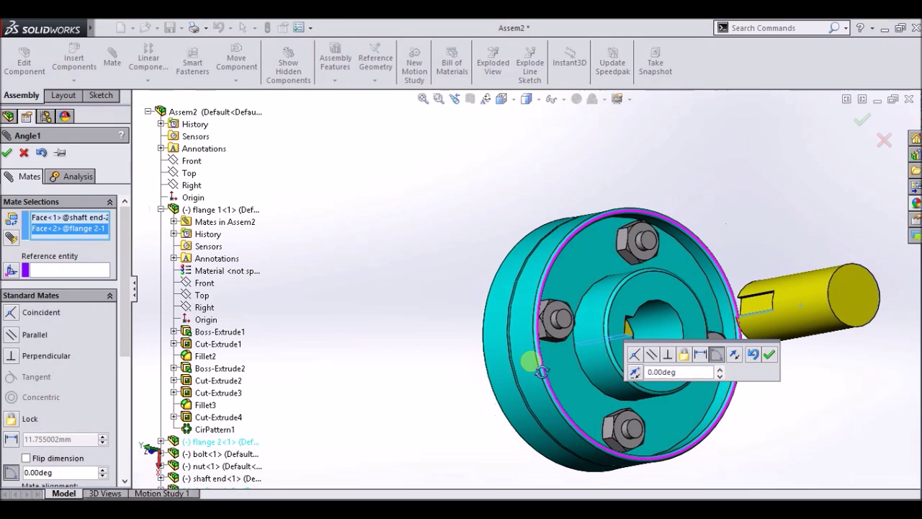
{"action": "left_click", "coordinate": [769, 356]}
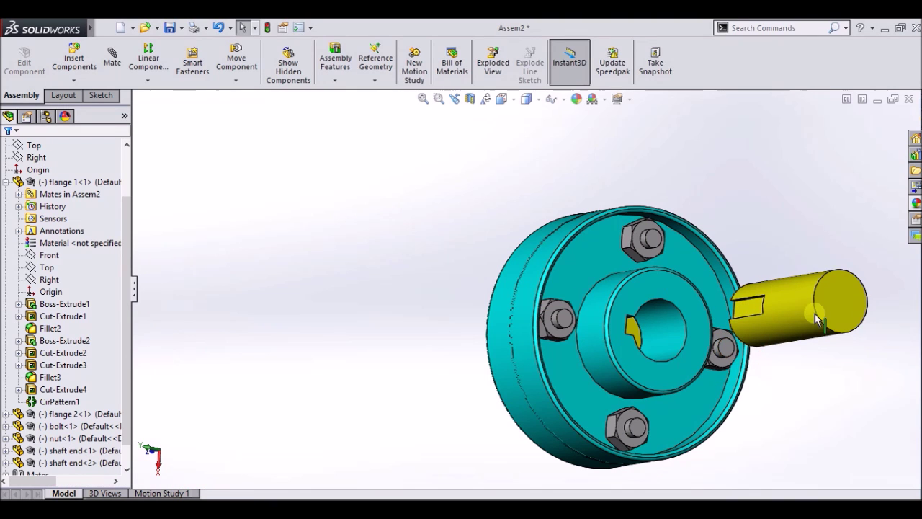
Reorient the assembly to the Isometric view
{"action": "middle_click_drag", "start_coordinate": [768, 469], "coordinate": [552, 221]}
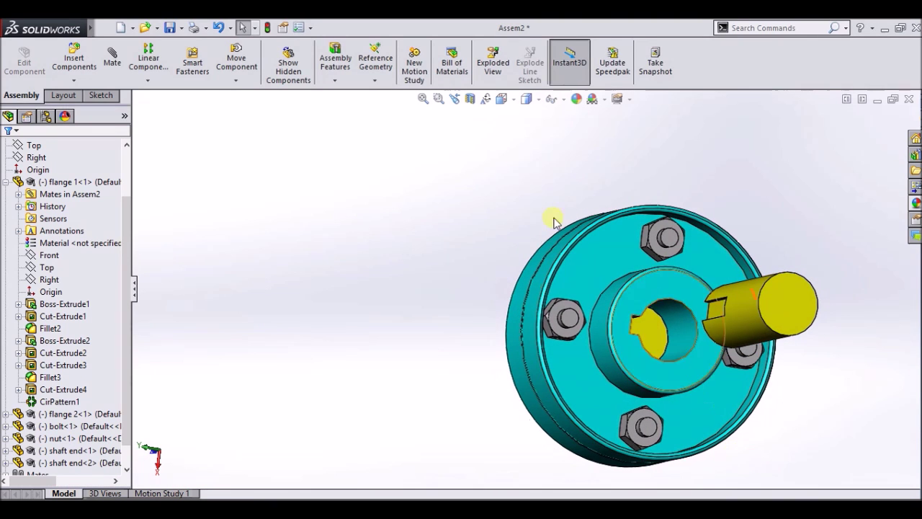
{"action": "left_click", "coordinate": [505, 99]}
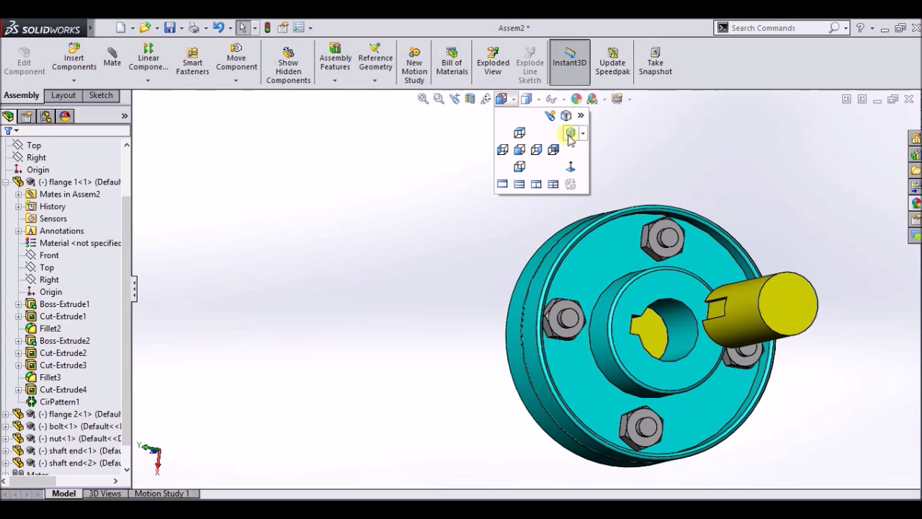
{"action": "left_click", "coordinate": [570, 134]}
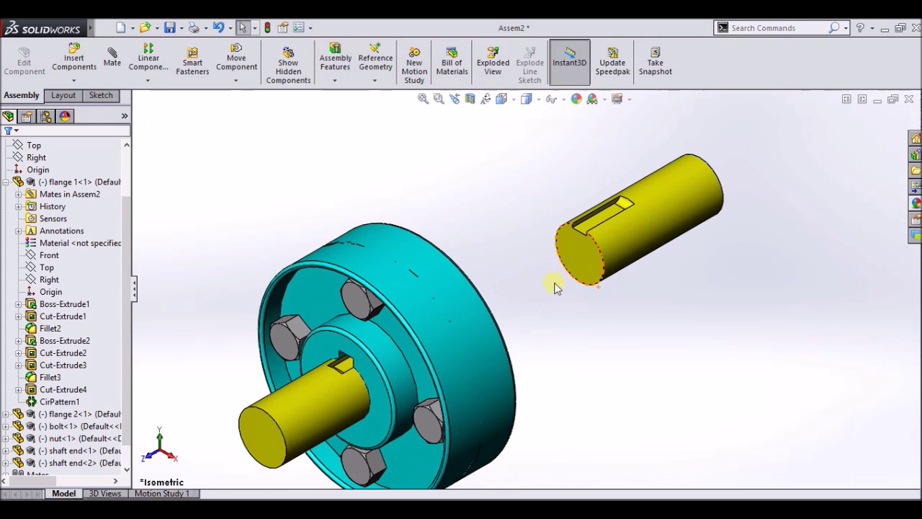
{"action": "middle_click_drag", "start_coordinate": [555, 286], "coordinate": [481, 444]}
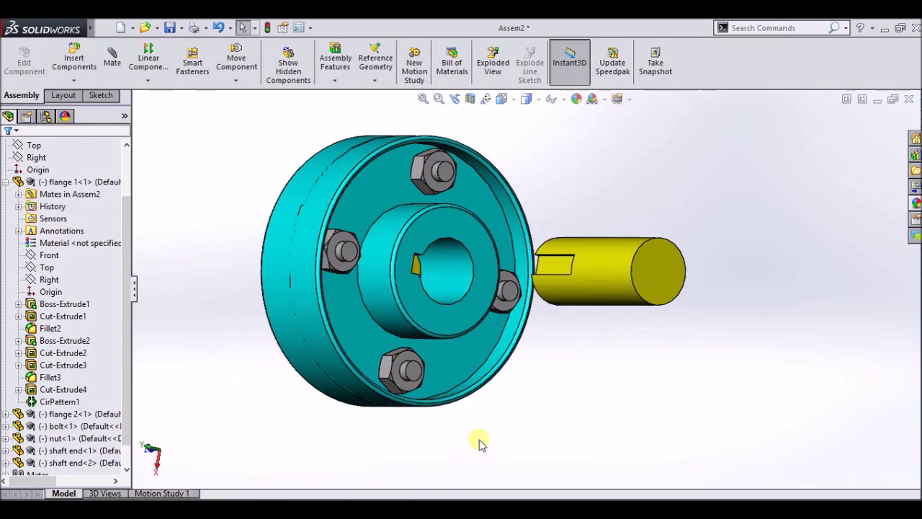
Add a 25 mm distance mate between the two shaft ends' end faces
{"action": "middle_click_drag", "start_coordinate": [240, 155], "coordinate": [209, 157]}
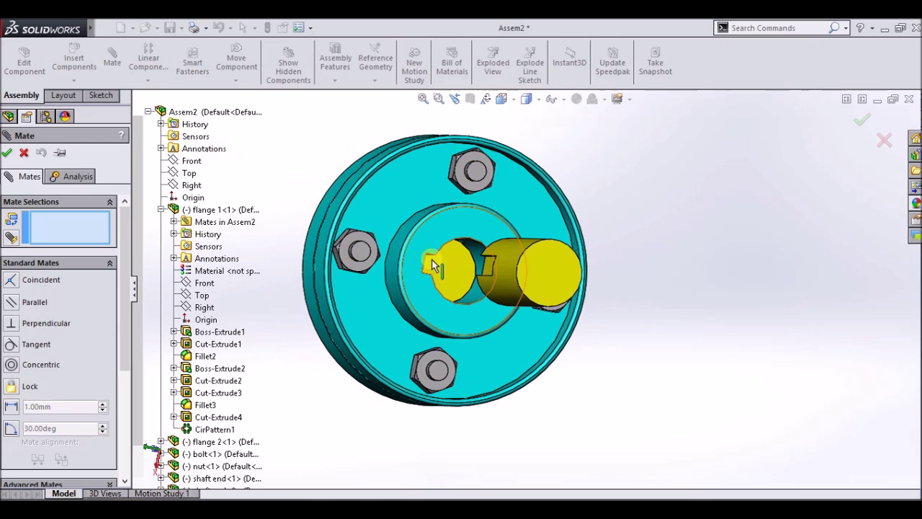
{"action": "left_click", "coordinate": [461, 265]}
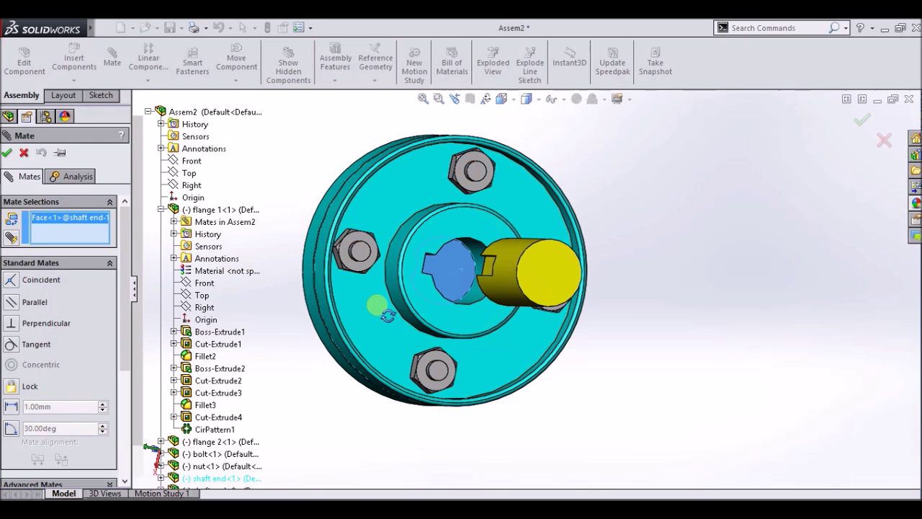
{"action": "middle_click_drag", "start_coordinate": [377, 306], "coordinate": [546, 263]}
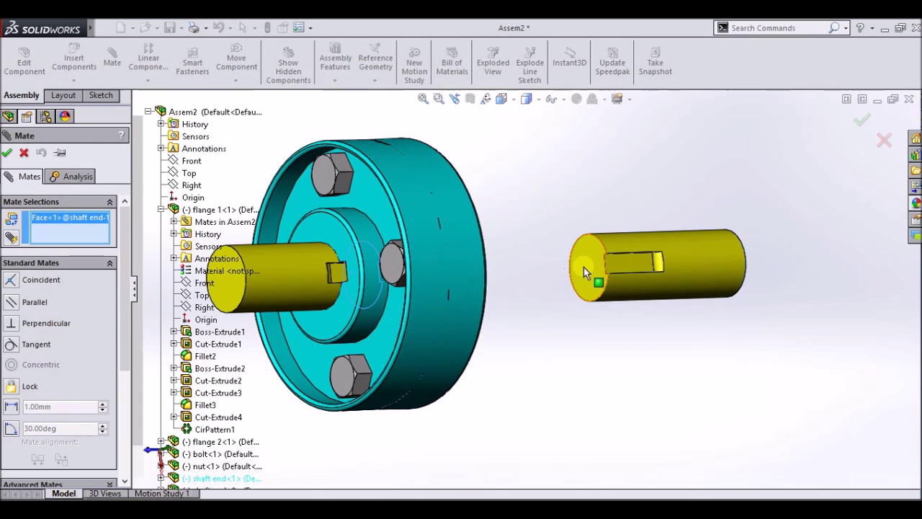
{"action": "left_click", "coordinate": [583, 268]}
{"action": "mouse_move", "coordinate": [576, 364]}
{"action": "middle_mouse_down"}
{"action": "mouse_move", "coordinate": [517, 345]}
{"action": "mouse_move", "coordinate": [495, 361]}
{"action": "middle_mouse_up"}
{"action": "left_click", "coordinate": [654, 369]}
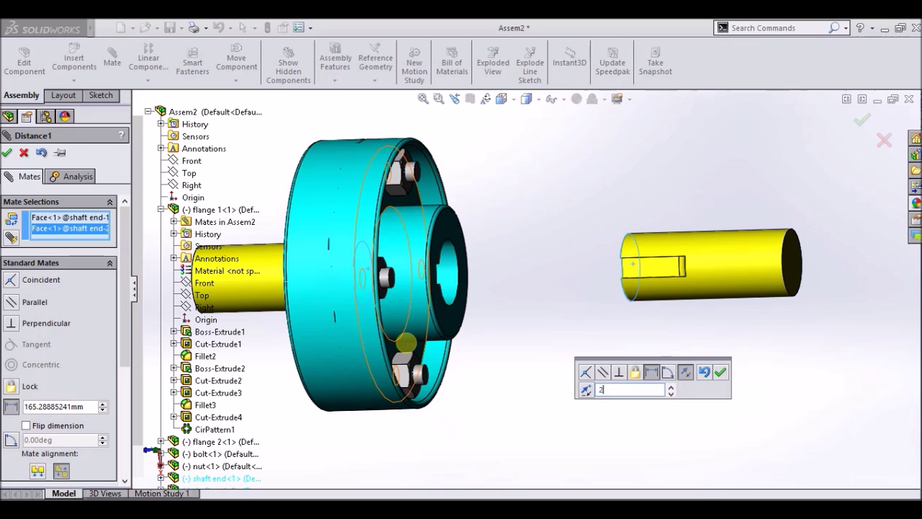
{"action": "type", "text": "5"}
{"action": "key", "text": "Return"}
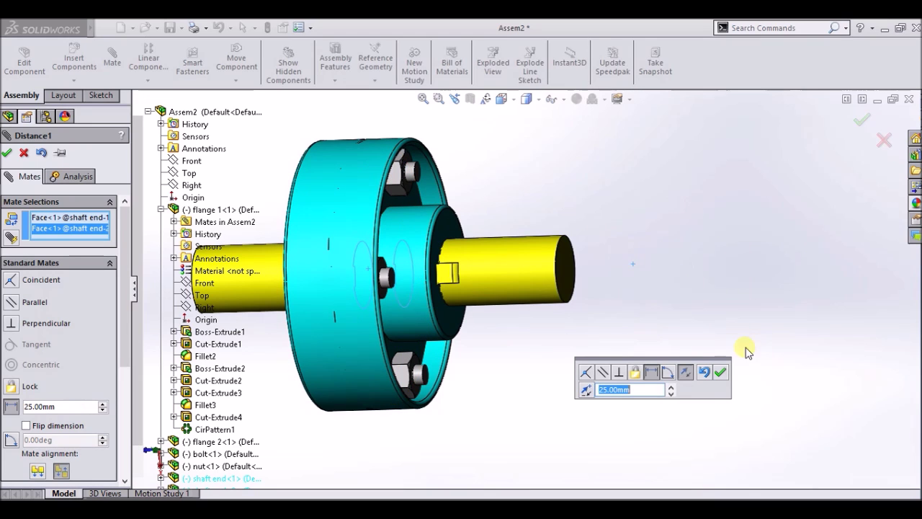
{"action": "left_click", "coordinate": [721, 372]}
{"action": "scroll", "coordinate": [507, 383], "scroll_direction": "down", "scroll_amount": 3}
{"action": "mouse_move", "coordinate": [428, 327]}
{"action": "middle_mouse_down"}
{"action": "mouse_move", "coordinate": [468, 328]}
{"action": "mouse_move", "coordinate": [453, 324]}
{"action": "middle_mouse_up"}
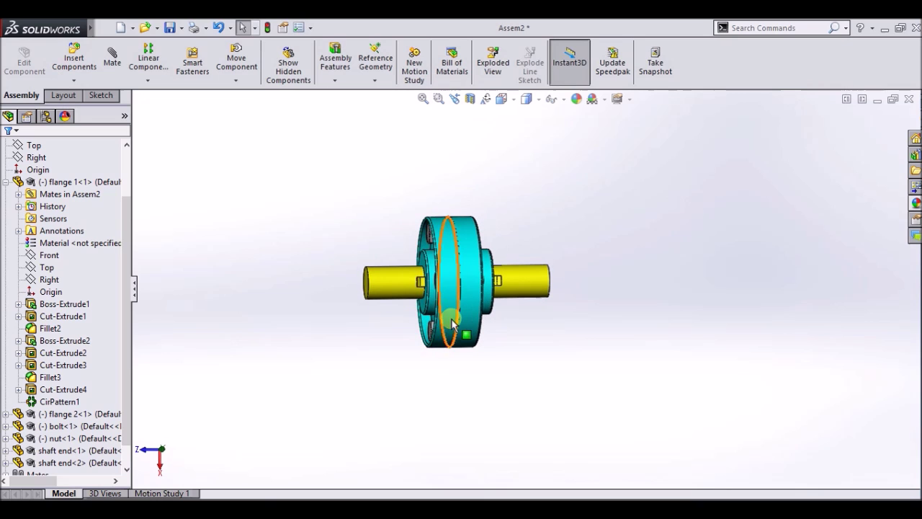
{"action": "left_click", "coordinate": [85, 55]}
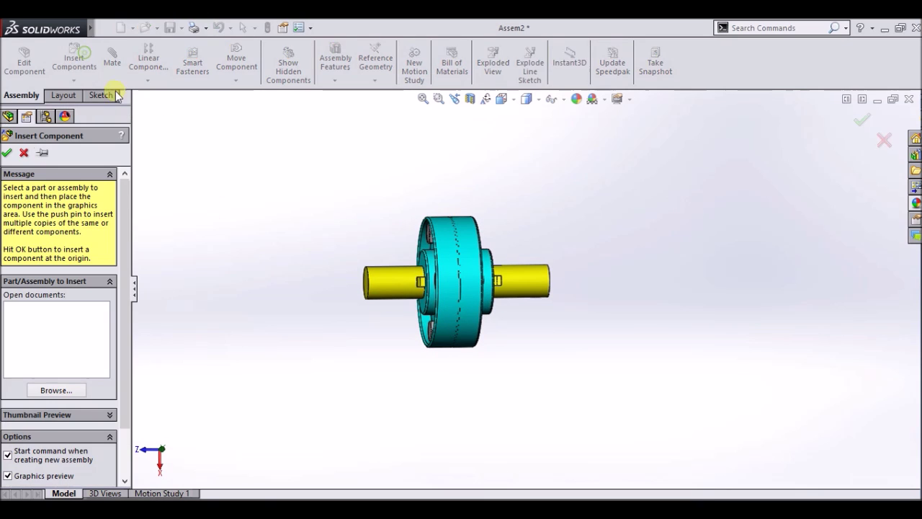
Insert the tapper key part and place it beside the flange
{"action": "left_click", "coordinate": [69, 390]}
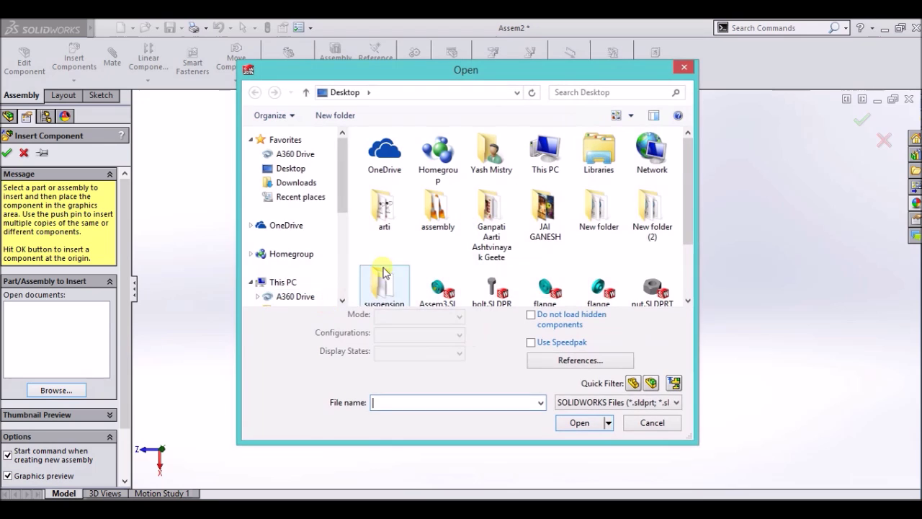
{"action": "left_click_drag", "start_coordinate": [688, 186], "coordinate": [692, 220]}
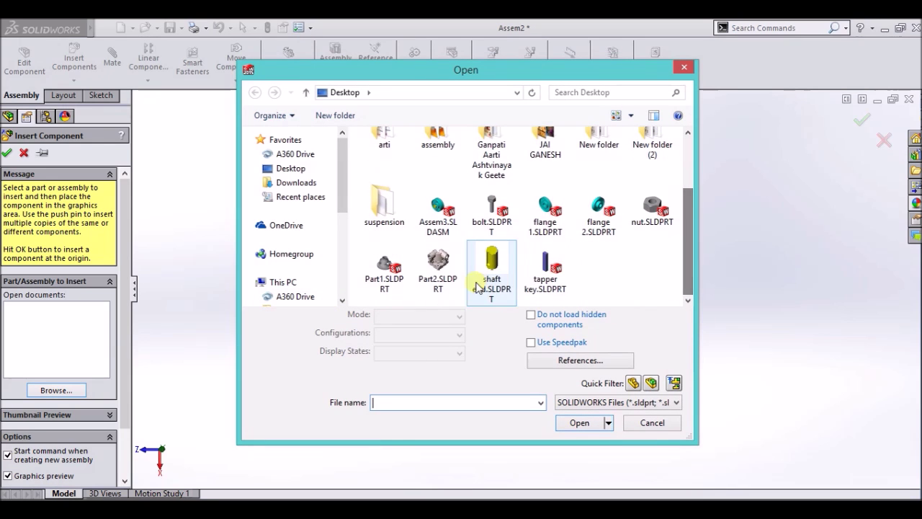
{"action": "double_click", "coordinate": [540, 266]}
{"action": "left_click", "coordinate": [575, 400]}
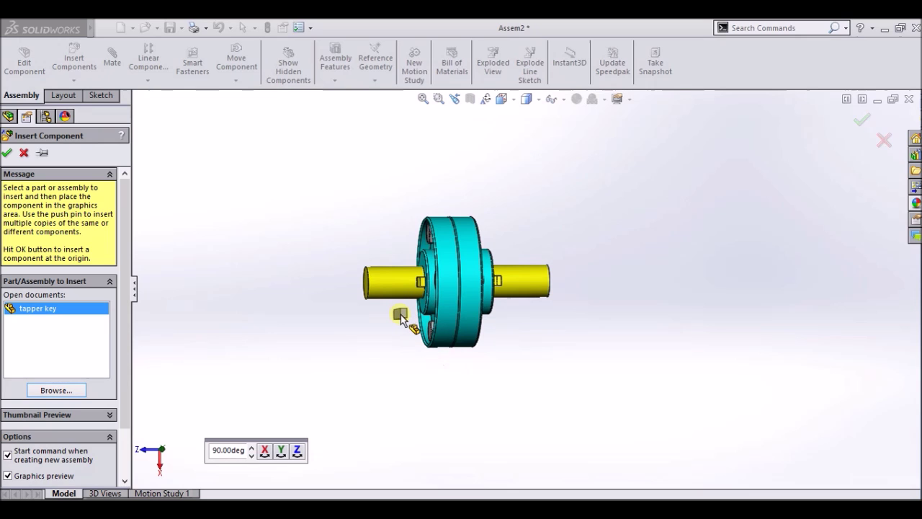
{"action": "left_click", "coordinate": [401, 319]}
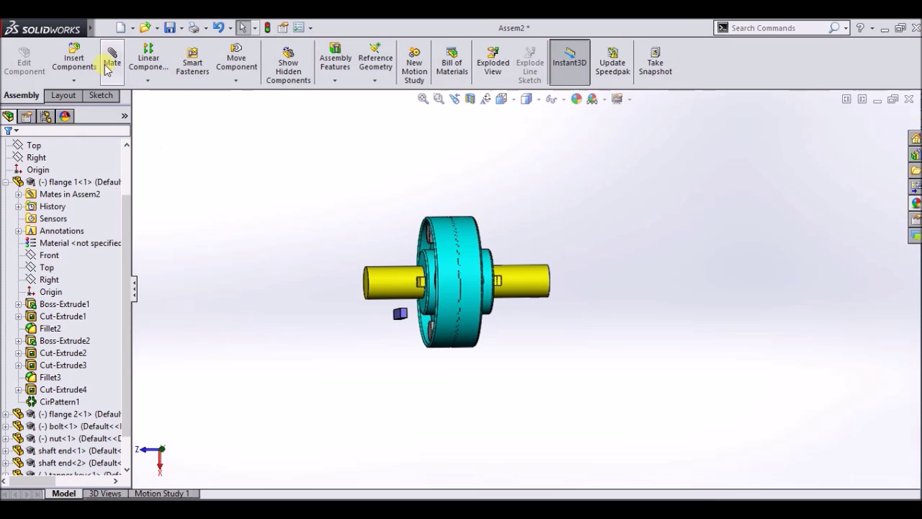
Mate two tapper key faces coincident with the first shaft's keyway faces
{"action": "scroll", "coordinate": [350, 310], "scroll_direction": "down", "scroll_amount": 3}
{"action": "scroll", "coordinate": [353, 302], "scroll_direction": "down", "scroll_amount": 2}
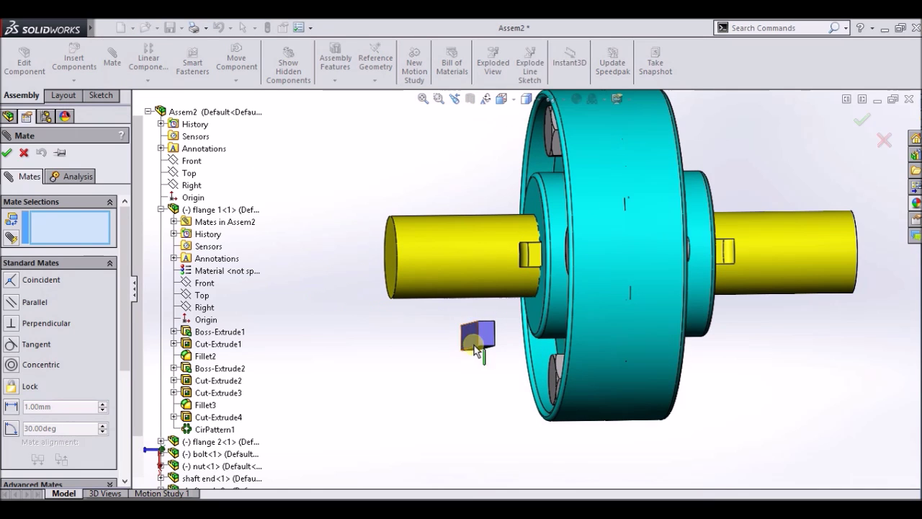
{"action": "left_click", "coordinate": [464, 332]}
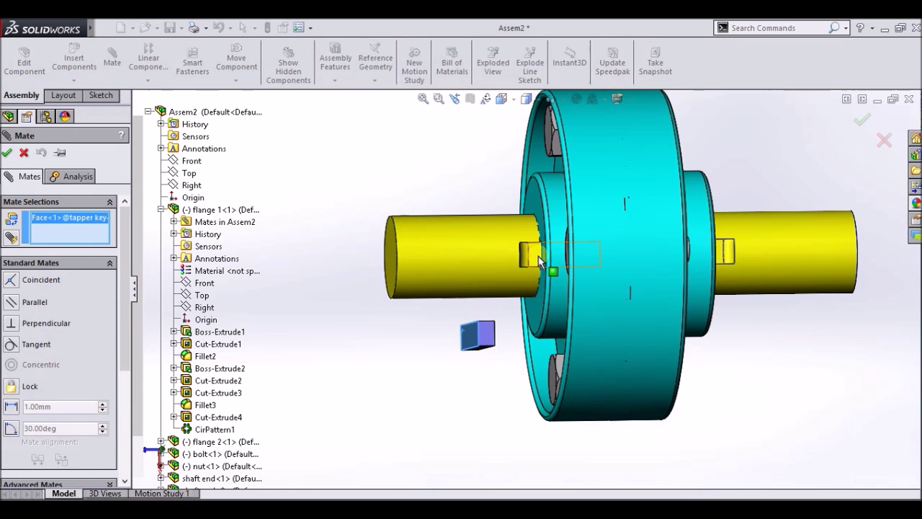
{"action": "left_click", "coordinate": [539, 261]}
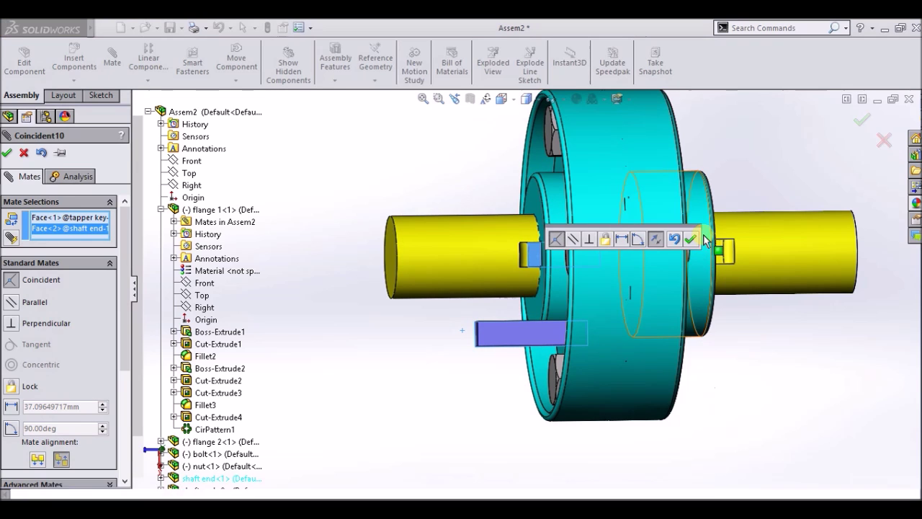
{"action": "left_click", "coordinate": [692, 240]}
{"action": "middle_click_drag", "start_coordinate": [501, 319], "coordinate": [500, 392]}
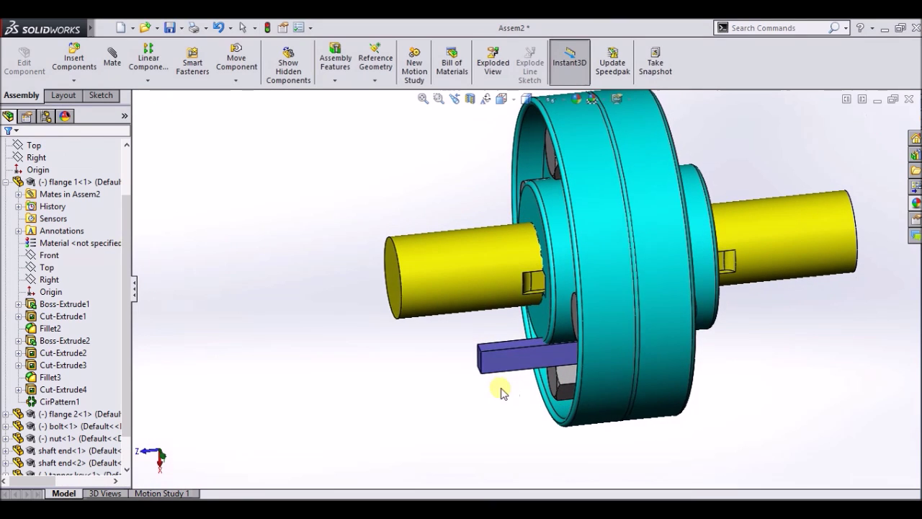
{"action": "left_click", "coordinate": [508, 351]}
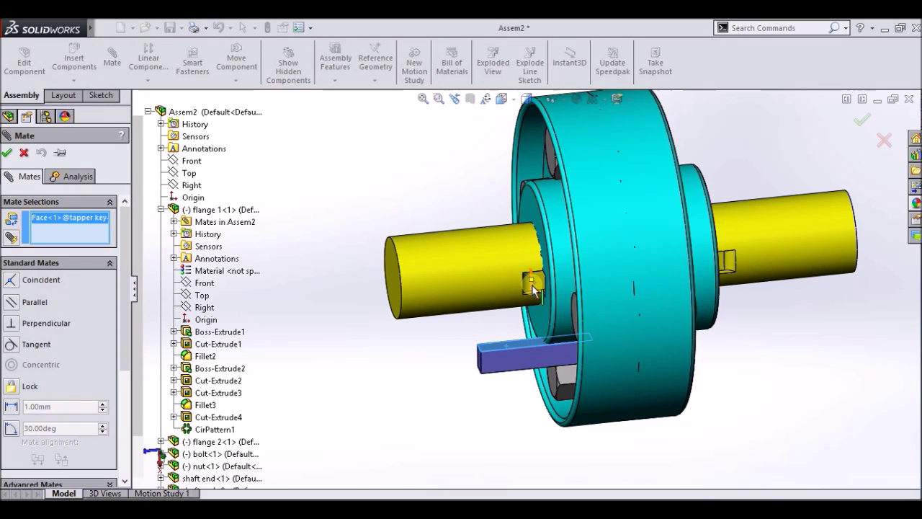
{"action": "middle_click_drag", "start_coordinate": [414, 410], "coordinate": [476, 306]}
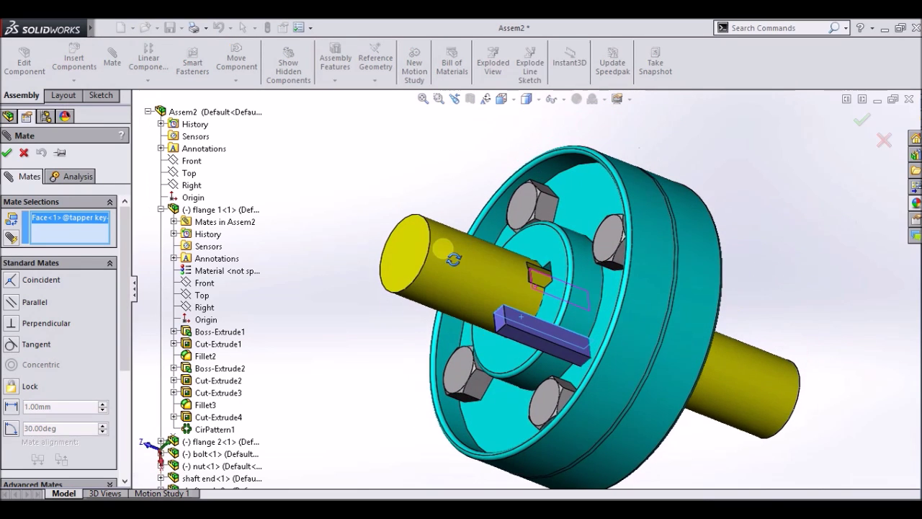
{"action": "scroll", "coordinate": [479, 291], "scroll_direction": "down", "scroll_amount": 3}
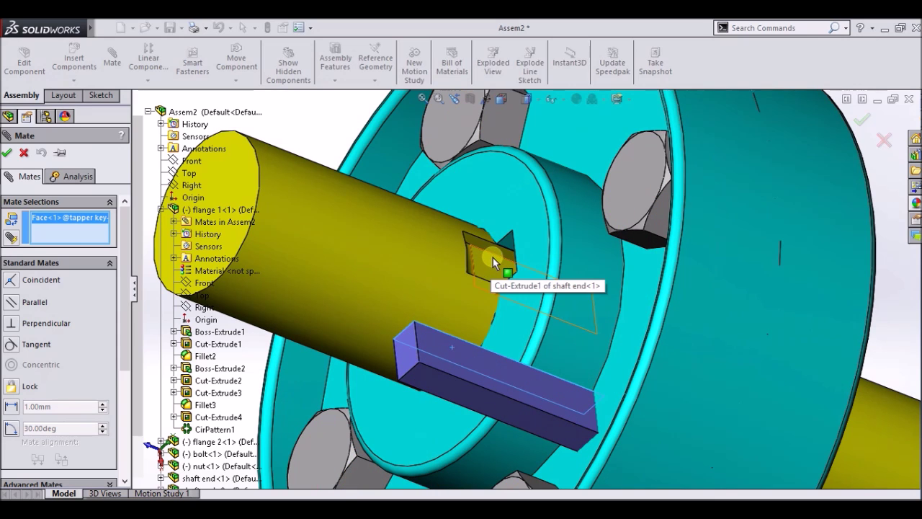
{"action": "left_click", "coordinate": [497, 250]}
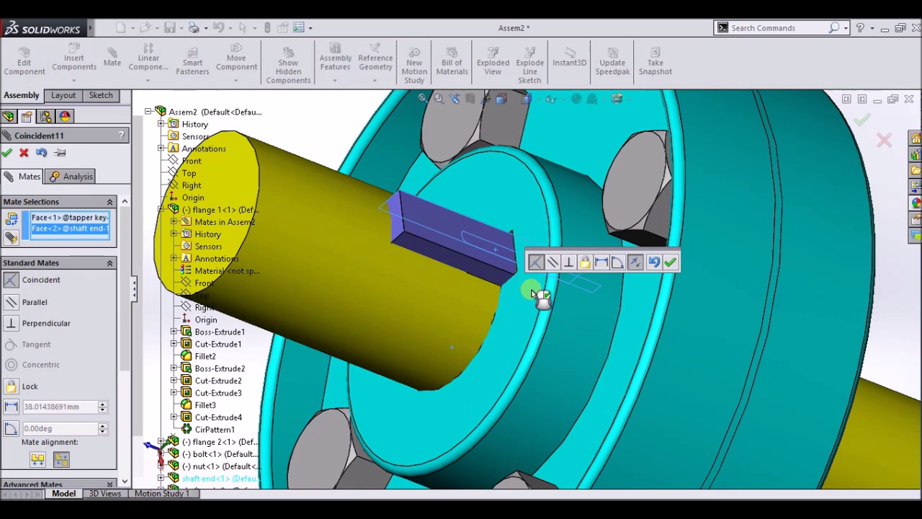
{"action": "left_click", "coordinate": [671, 262]}
{"action": "key", "text": "Escape"}
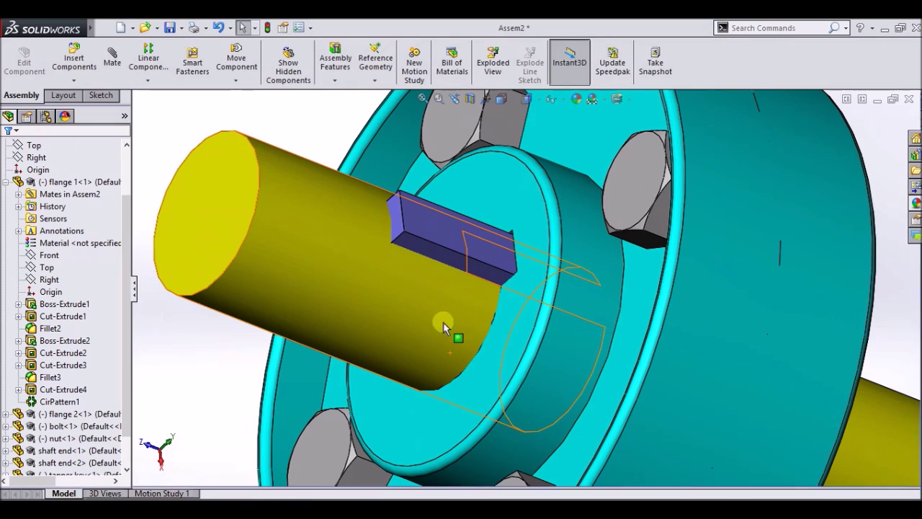
Set the key's end face 5 mm from flange 1's face with a distance mate
{"action": "left_click", "coordinate": [401, 230]}
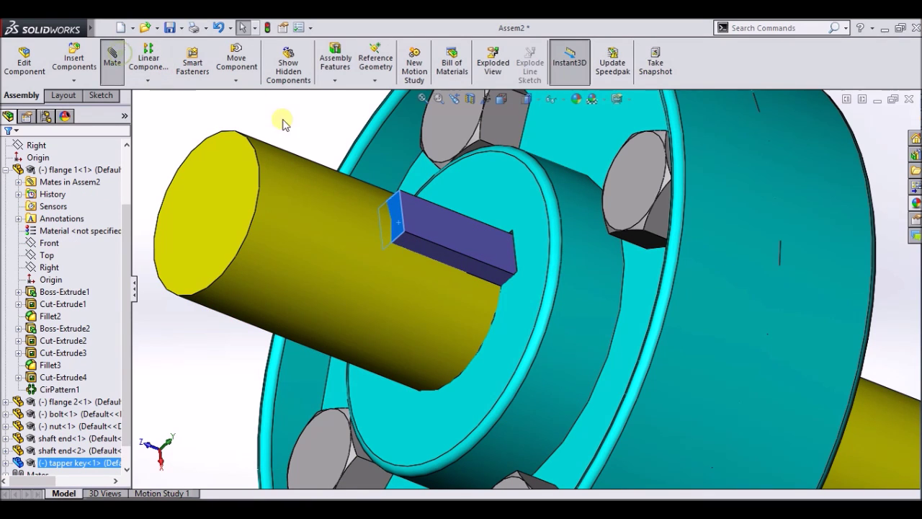
{"action": "left_click", "coordinate": [531, 208]}
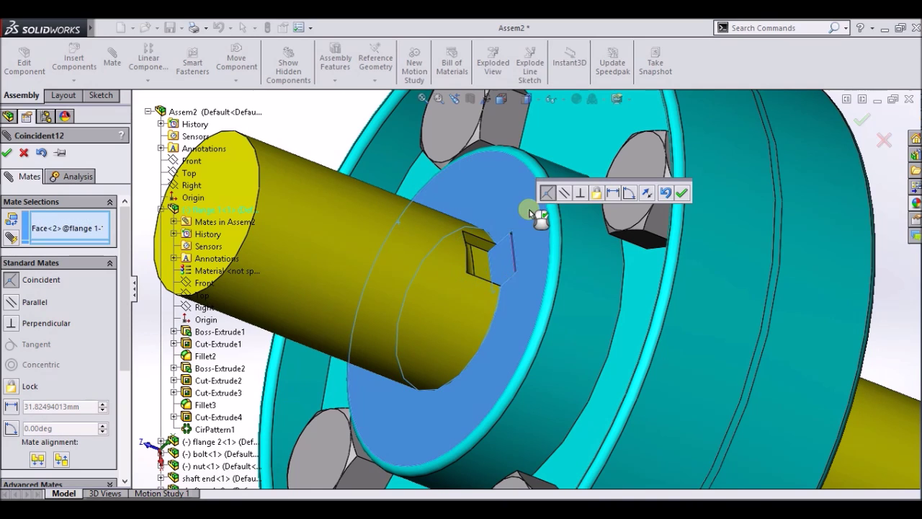
{"action": "left_click", "coordinate": [613, 195]}
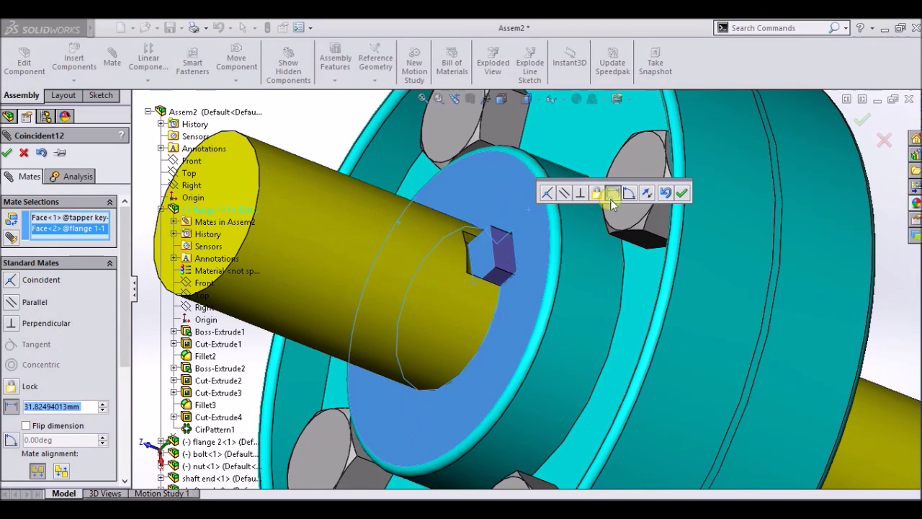
{"action": "left_click", "coordinate": [90, 408]}
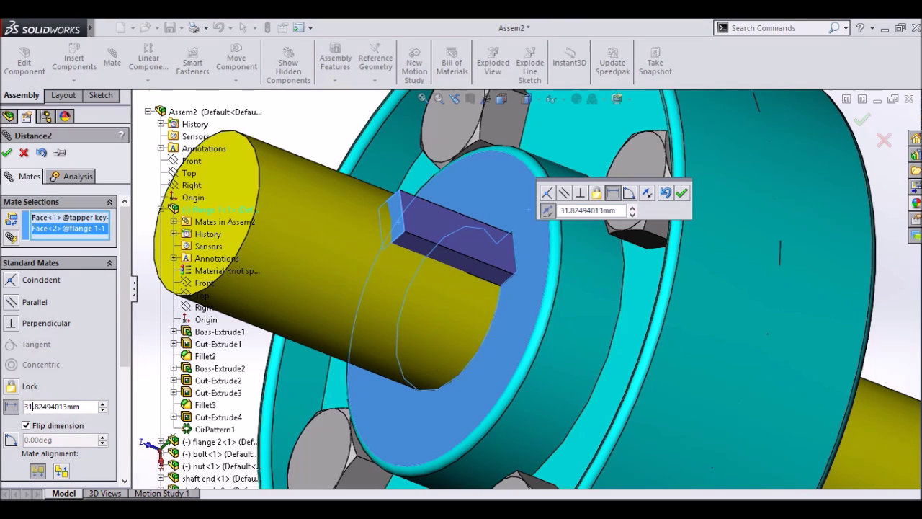
{"action": "key", "text": "BackSpace"}
{"action": "key", "text": "BackSpace"}
{"action": "key", "text": "BackSpace"}
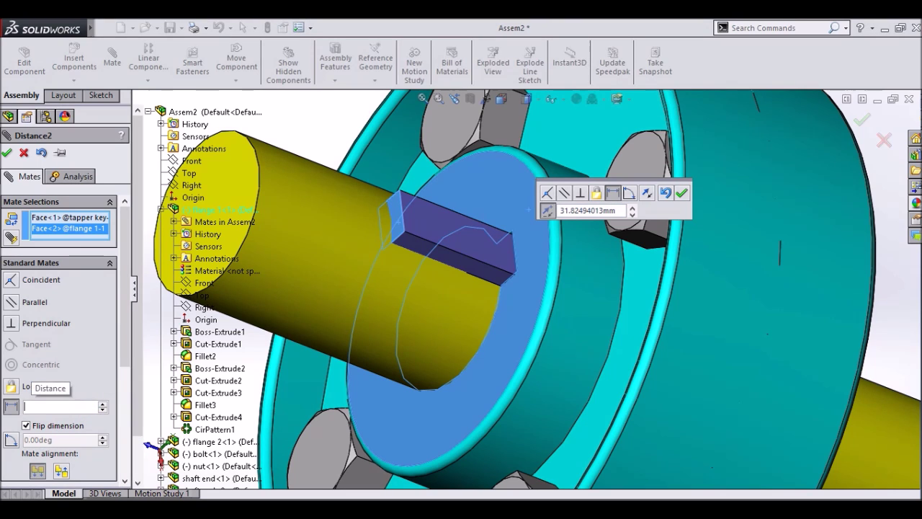
{"action": "type", "text": "5"}
{"action": "key", "text": "Return"}
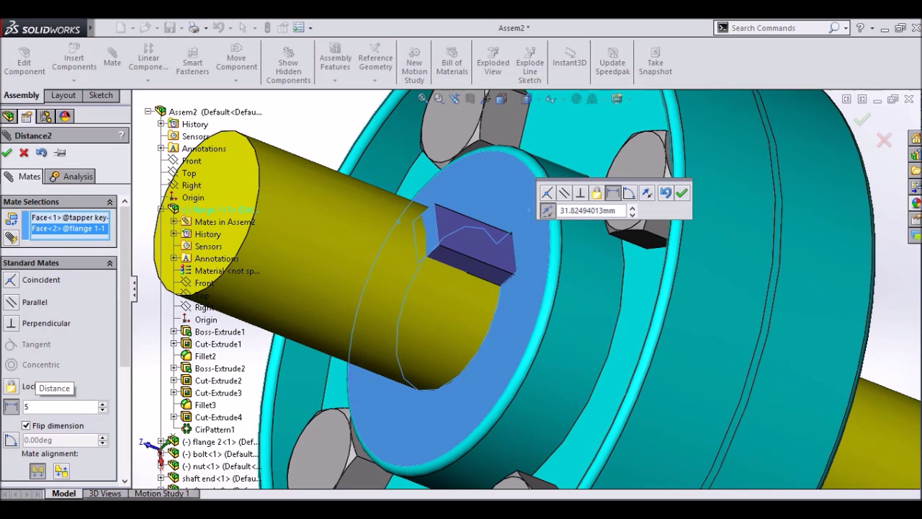
{"action": "left_click", "coordinate": [6, 154]}
{"action": "scroll", "coordinate": [433, 266], "scroll_direction": "up", "scroll_amount": 5}
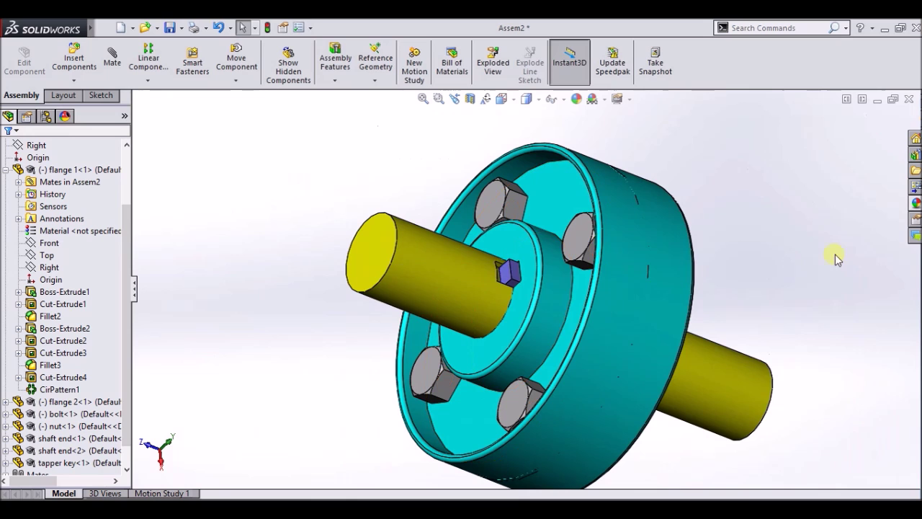
{"action": "middle_click_drag", "start_coordinate": [792, 265], "coordinate": [785, 252]}
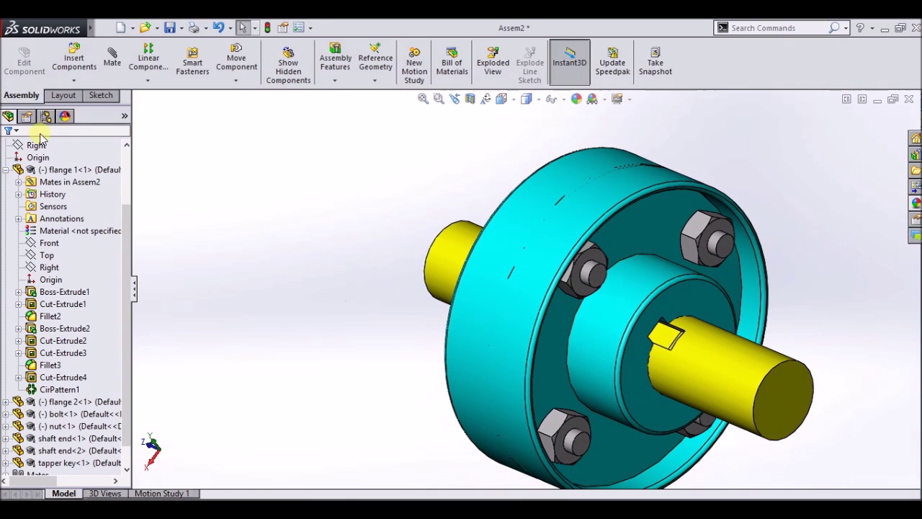
{"action": "left_click", "coordinate": [82, 64]}
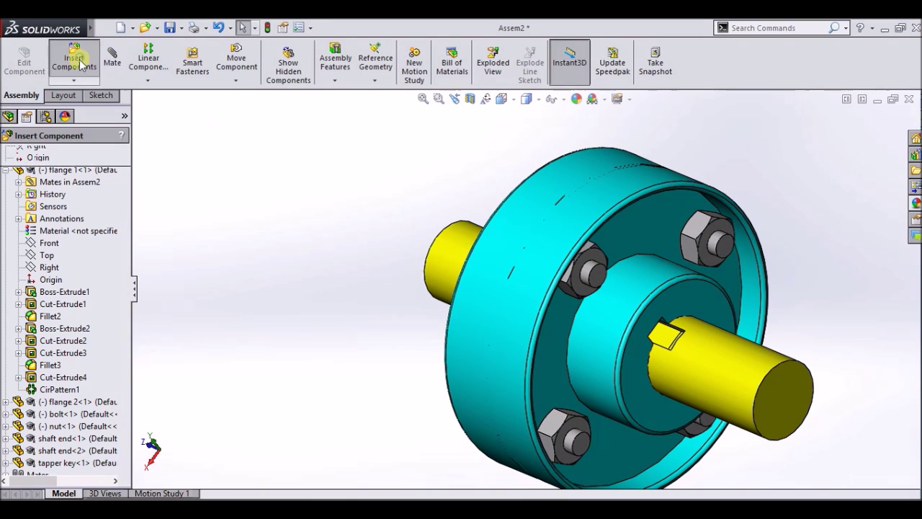
Insert another tapper key and place it near the right-hand shaft
{"action": "left_click", "coordinate": [75, 391]}
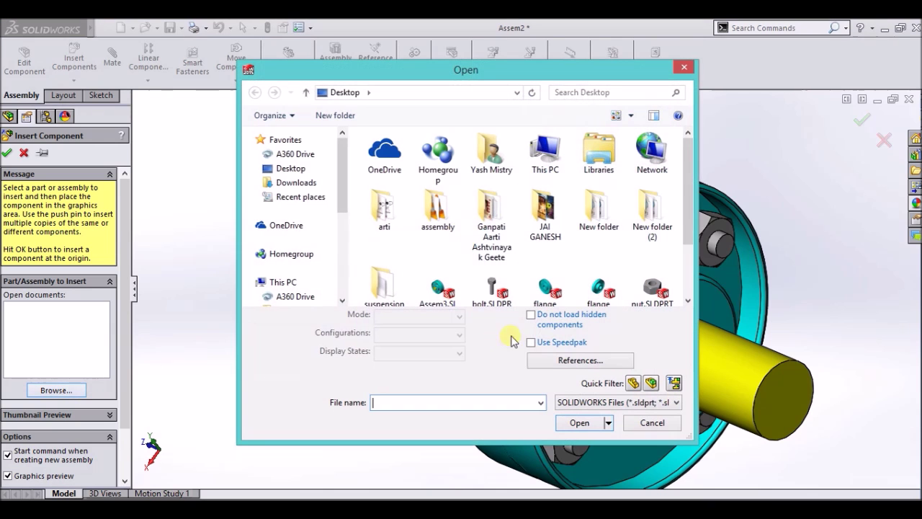
{"action": "scroll", "coordinate": [692, 212], "scroll_direction": "down", "scroll_amount": 2}
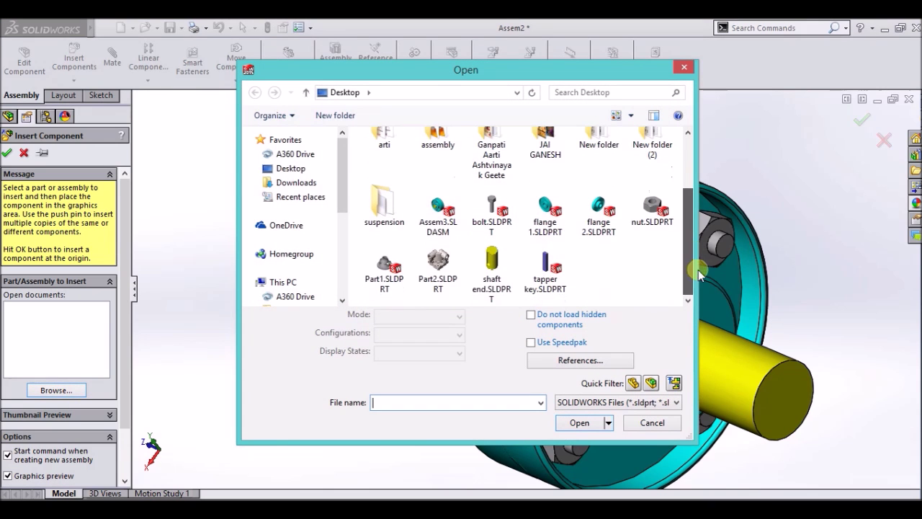
{"action": "left_click", "coordinate": [550, 268]}
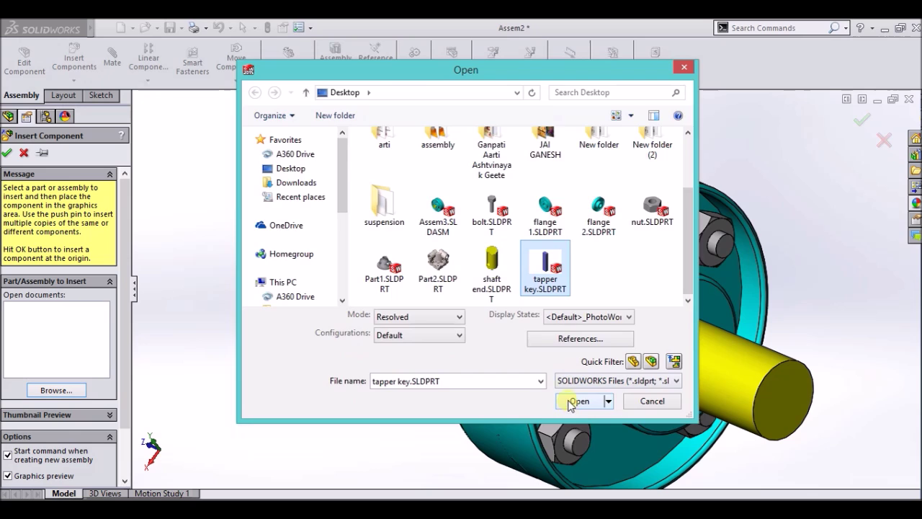
{"action": "left_click", "coordinate": [573, 401]}
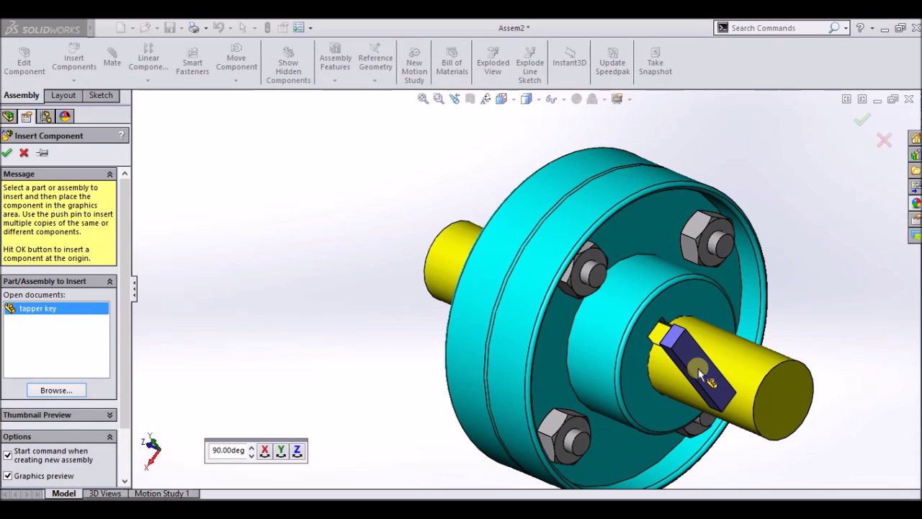
{"action": "left_click", "coordinate": [698, 368]}
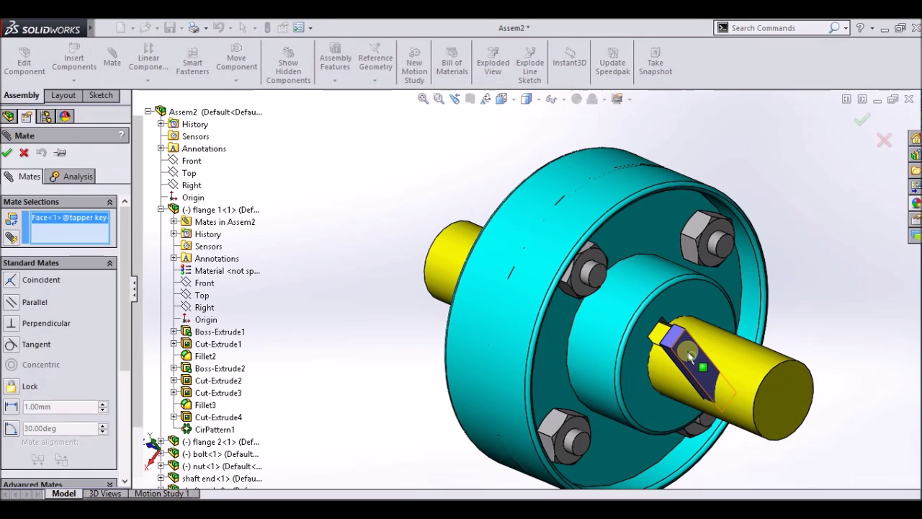
Mate the second key's faces coincident with the second shaft's keyway faces
{"action": "left_click", "coordinate": [658, 338]}
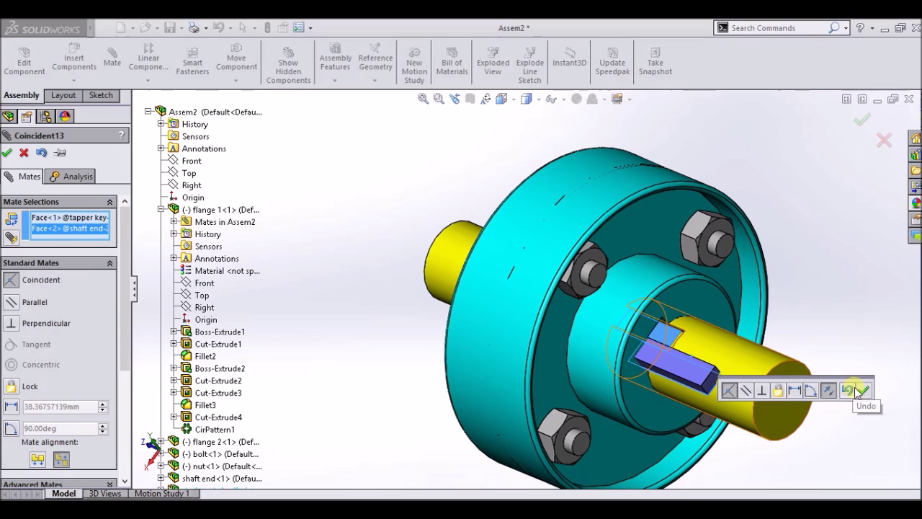
{"action": "left_click", "coordinate": [859, 391]}
{"action": "mouse_move", "coordinate": [654, 433]}
{"action": "middle_mouse_down"}
{"action": "mouse_move", "coordinate": [694, 353]}
{"action": "mouse_move", "coordinate": [685, 350]}
{"action": "middle_mouse_up"}
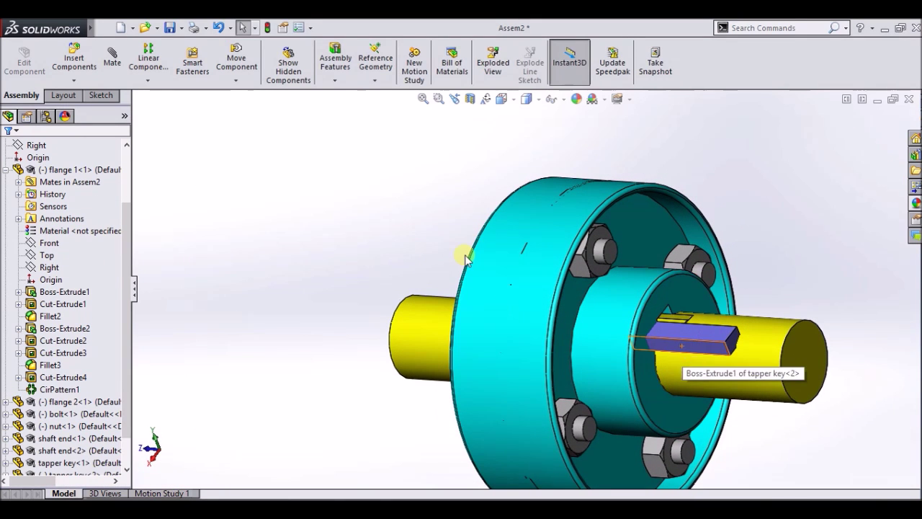
{"action": "left_click", "coordinate": [681, 344]}
{"action": "middle_click_drag", "start_coordinate": [803, 264], "coordinate": [728, 306]}
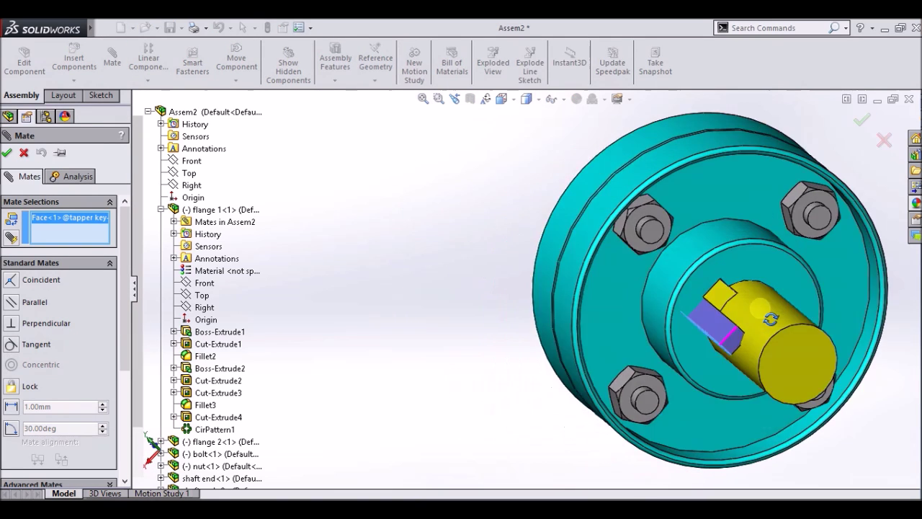
{"action": "scroll", "coordinate": [754, 284], "scroll_direction": "down", "scroll_amount": 2}
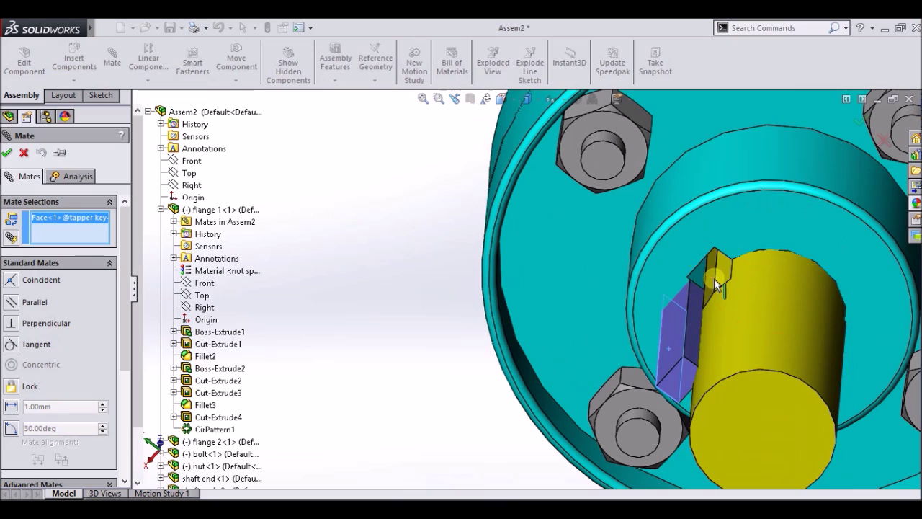
{"action": "left_click", "coordinate": [709, 271]}
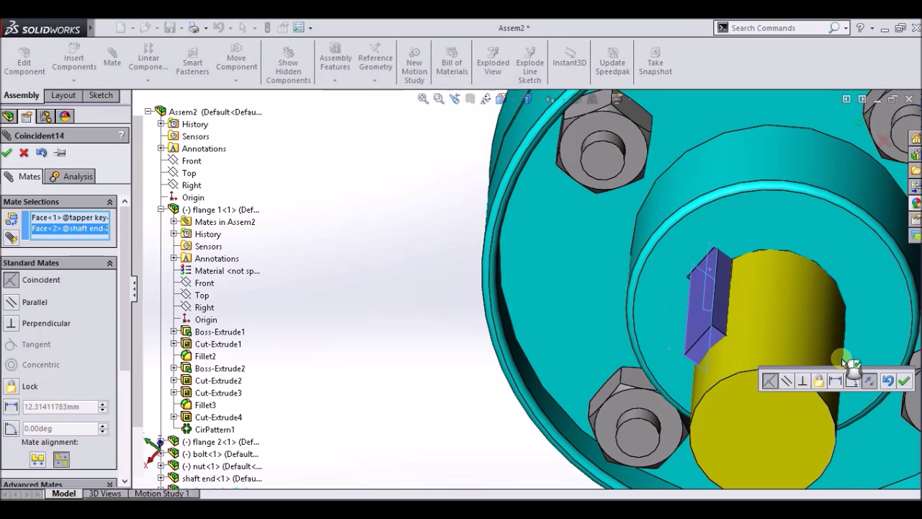
{"action": "left_click", "coordinate": [904, 380]}
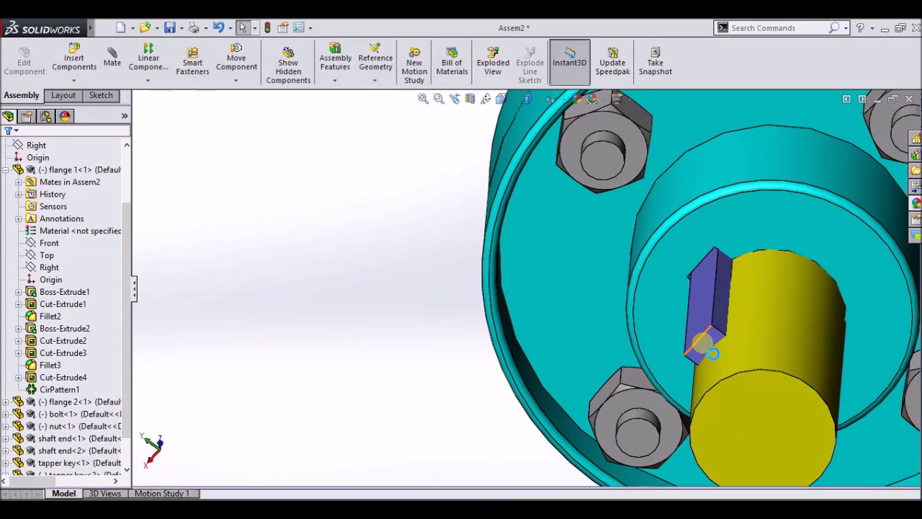
Set the second key's end face 7 mm from flange 2's face
{"action": "left_click", "coordinate": [707, 351]}
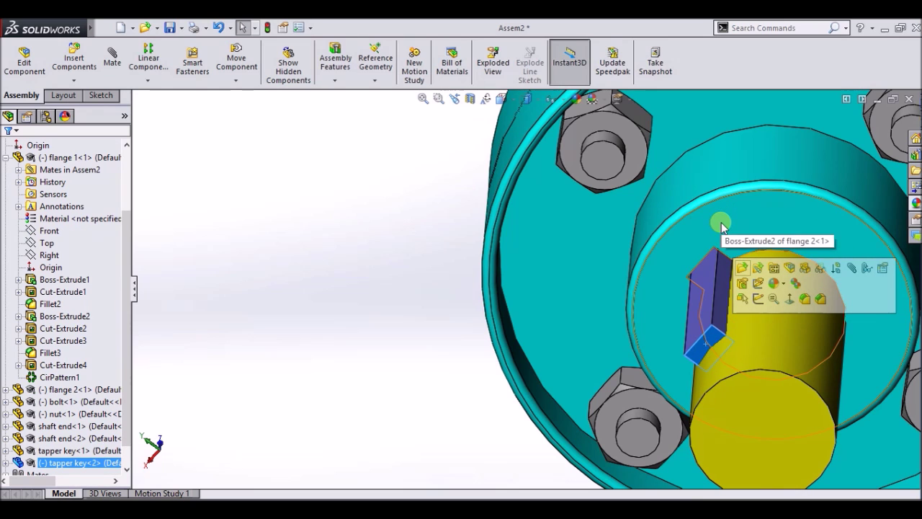
{"action": "left_click", "coordinate": [772, 228]}
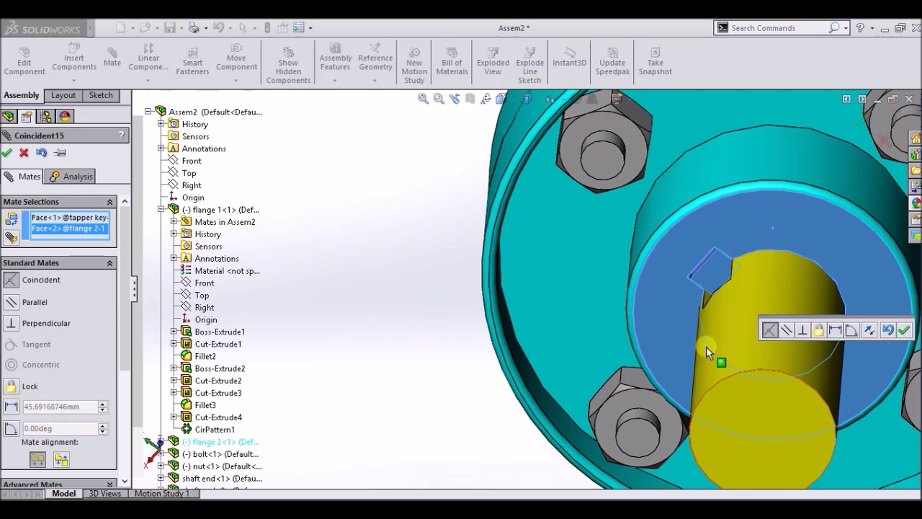
{"action": "middle_click_drag", "start_coordinate": [408, 344], "coordinate": [447, 363]}
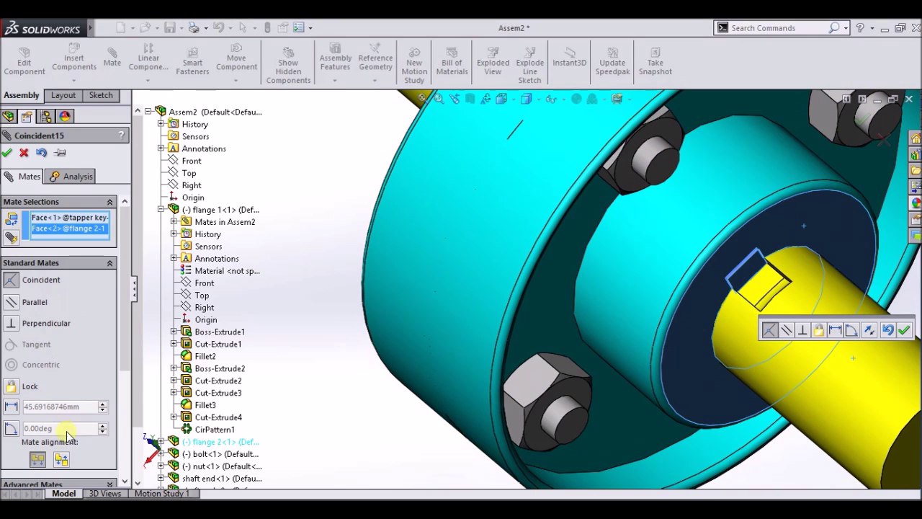
{"action": "left_click", "coordinate": [18, 405]}
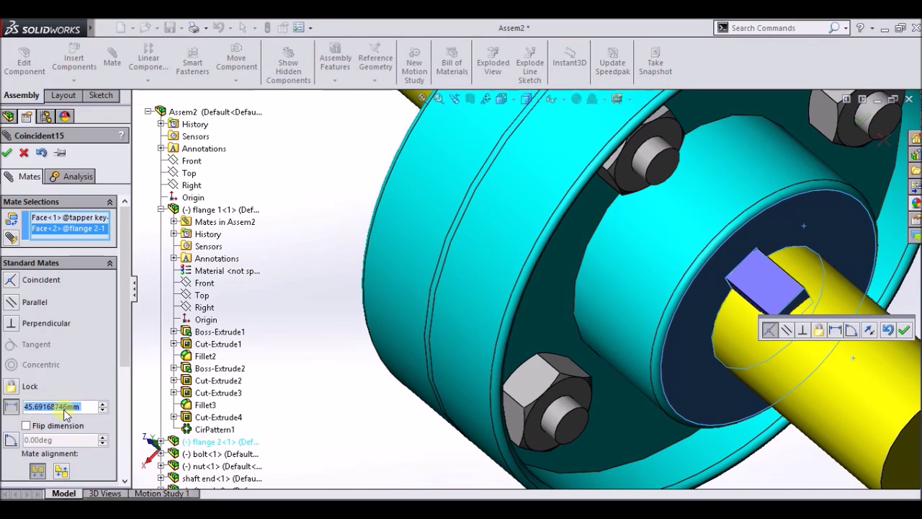
{"action": "type", "text": "5"}
{"action": "key", "text": "Return"}
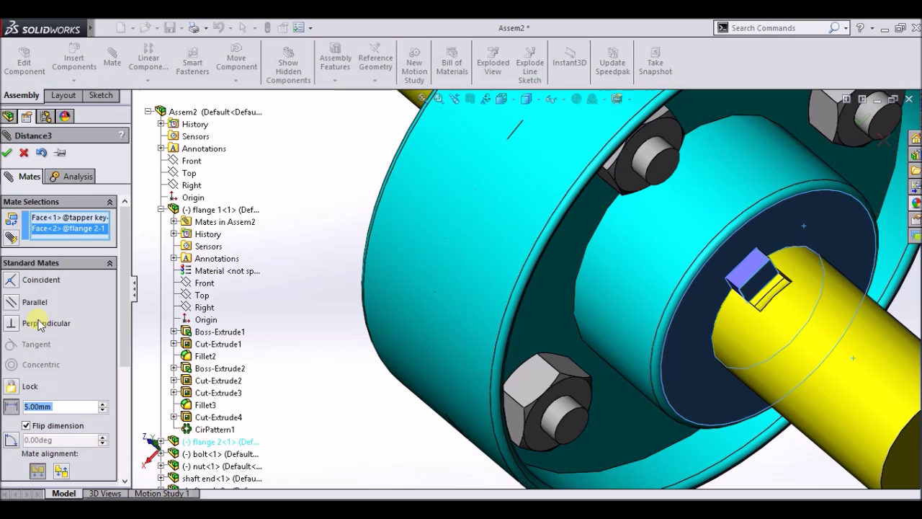
{"action": "type", "text": "7"}
{"action": "key", "text": "Return"}
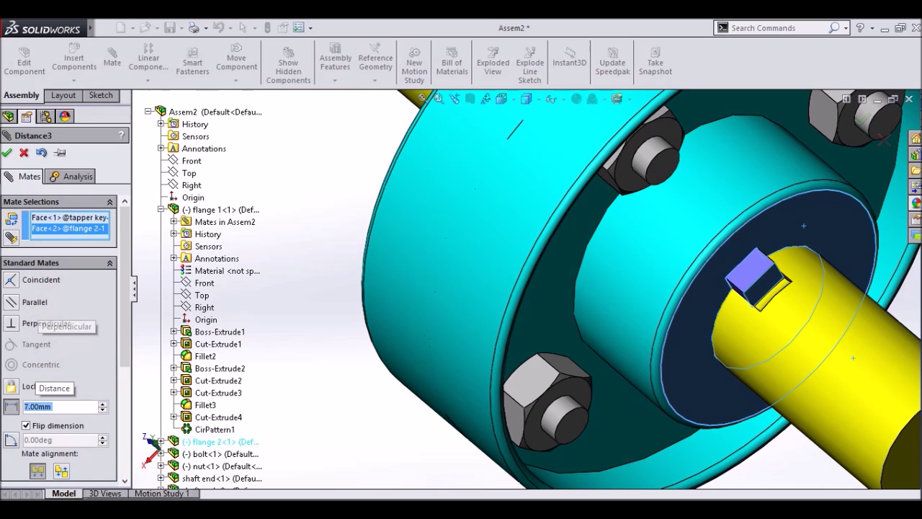
{"action": "left_click", "coordinate": [7, 153]}
{"action": "left_click", "coordinate": [527, 99]}
{"action": "left_click", "coordinate": [508, 101]}
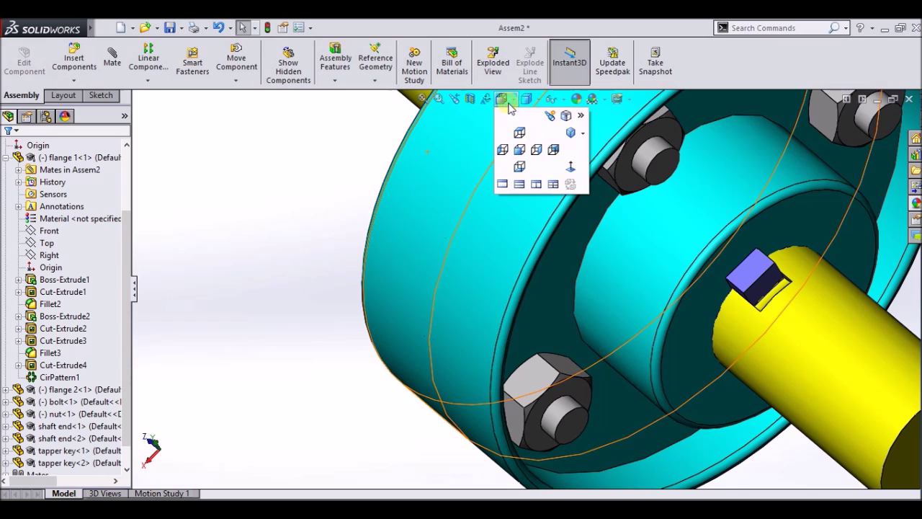
Show the assembled coupling with both tapper keys in Isometric, zooming out and orbiting to inspect
{"action": "left_click", "coordinate": [572, 134]}
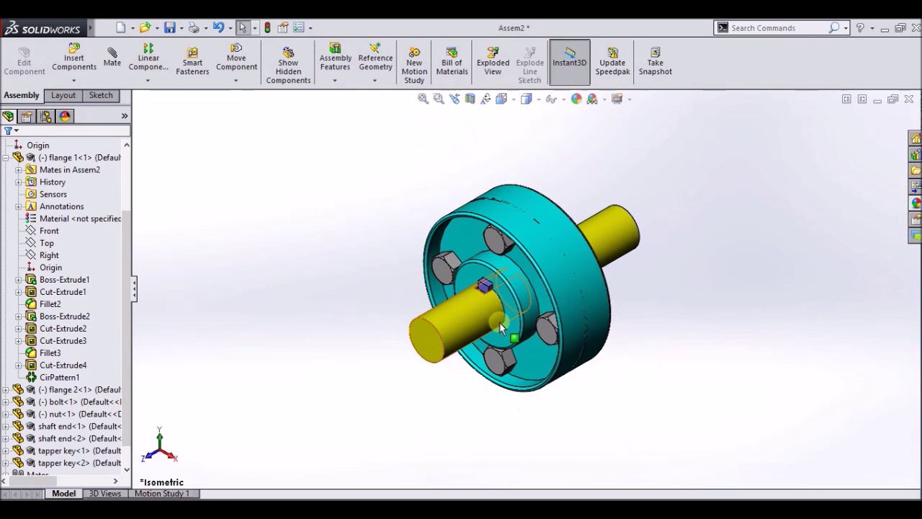
{"action": "scroll", "coordinate": [523, 291], "scroll_direction": "up", "scroll_amount": 2}
{"action": "mouse_move", "coordinate": [606, 174]}
{"action": "middle_mouse_down"}
{"action": "mouse_move", "coordinate": [617, 238]}
{"action": "mouse_move", "coordinate": [644, 226]}
{"action": "mouse_move", "coordinate": [583, 243]}
{"action": "mouse_move", "coordinate": [597, 224]}
{"action": "middle_mouse_up"}
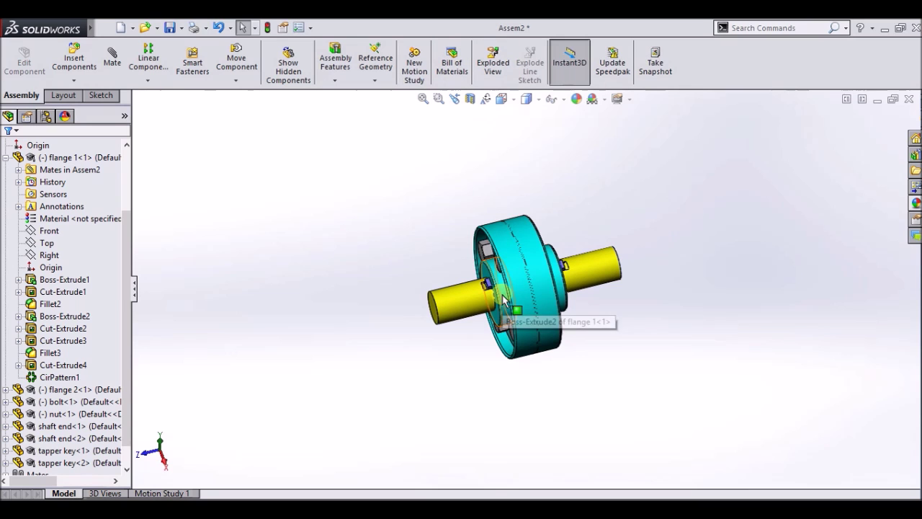
{"action": "left_click", "coordinate": [569, 127]}
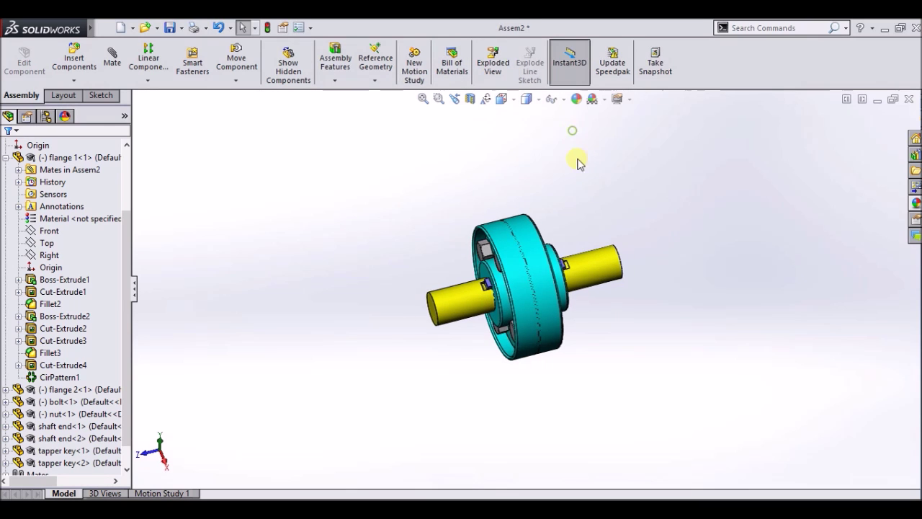